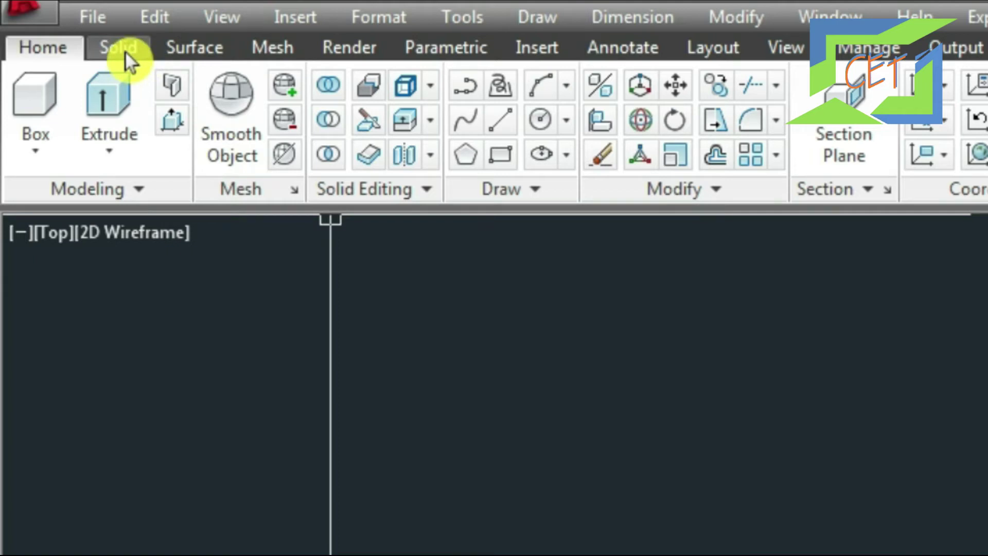
Bring up the Solid tools and browse the Fillet Edge and Solid Editing chamfer options.
click(125, 50)
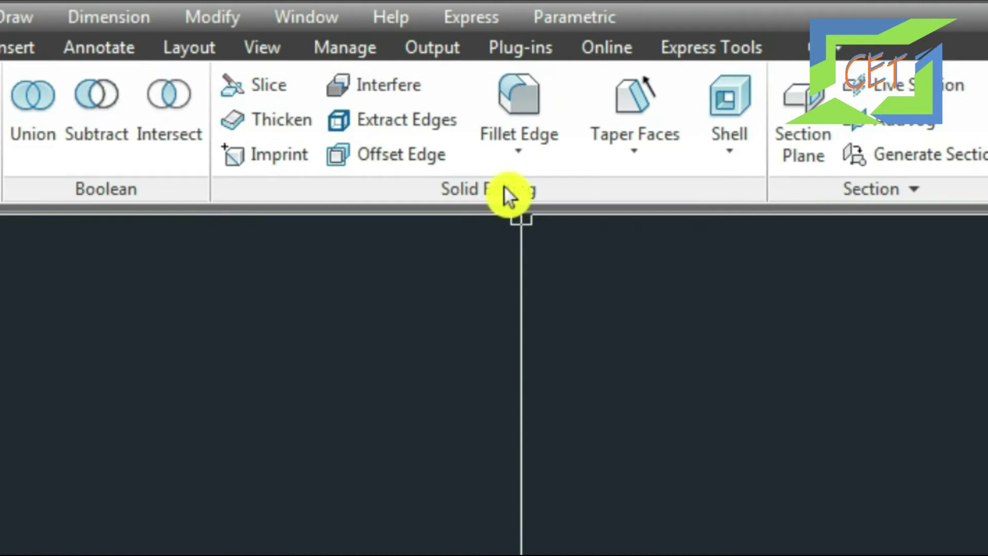
click(523, 149)
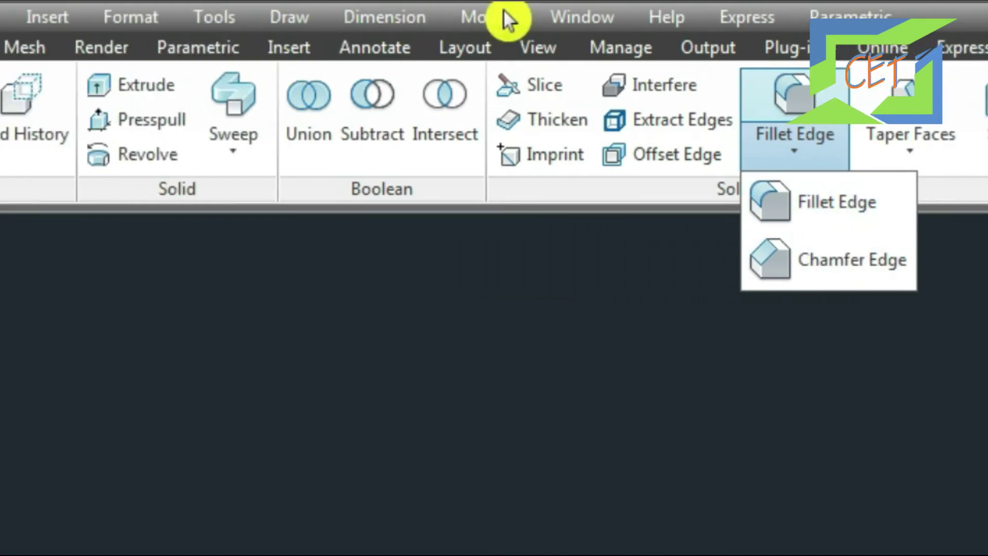
click(501, 11)
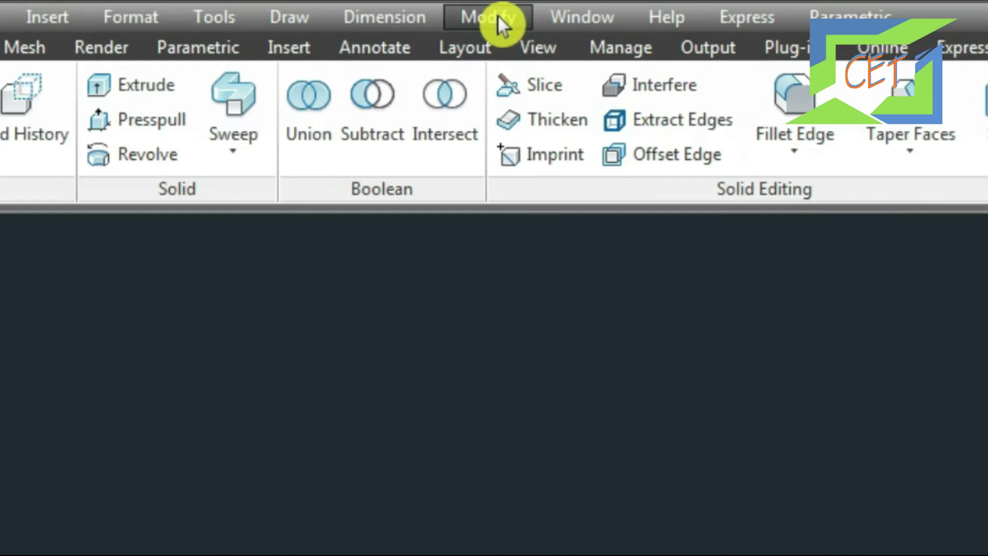
click(498, 14)
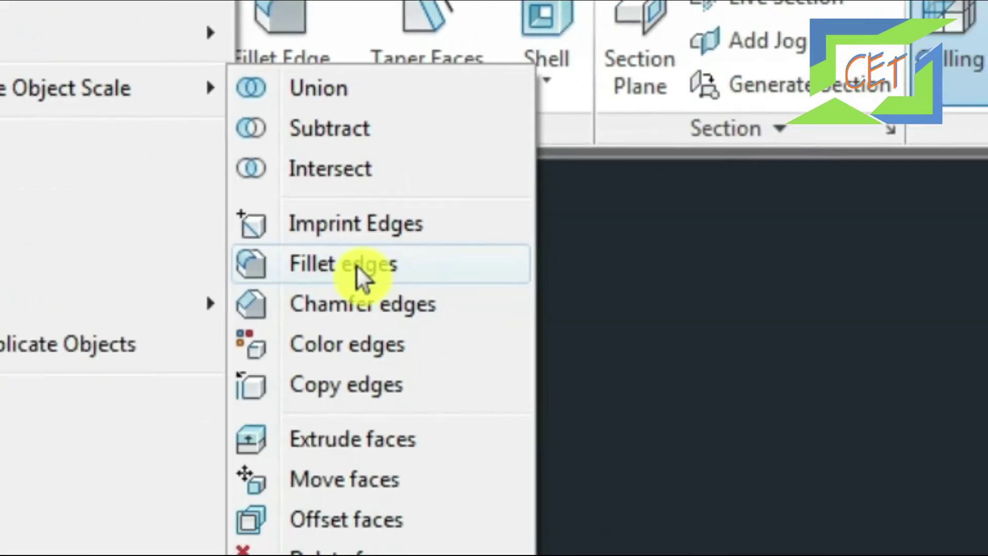
click(664, 466)
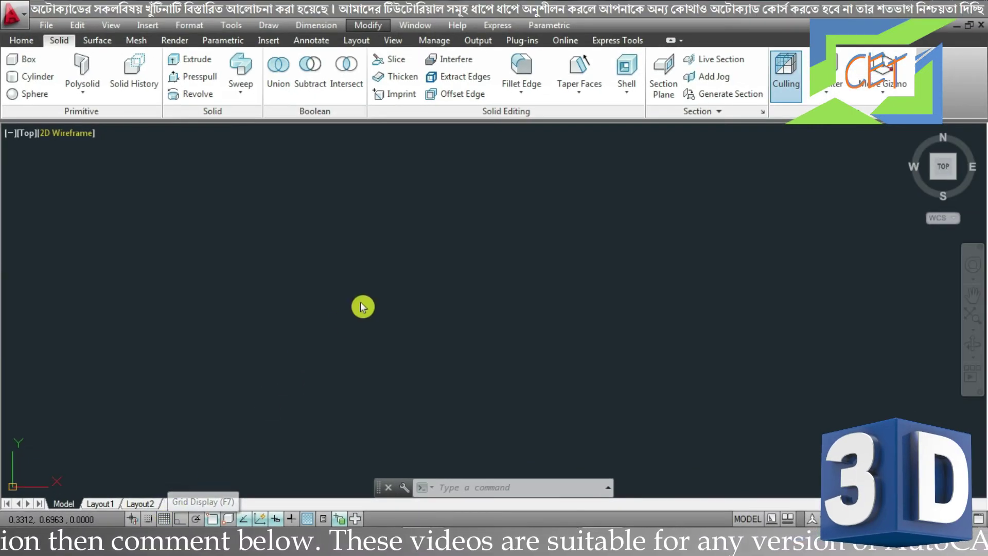
Draw a rectangle with REC near the drawing centre and tilt to an isometric view.
click(405, 290)
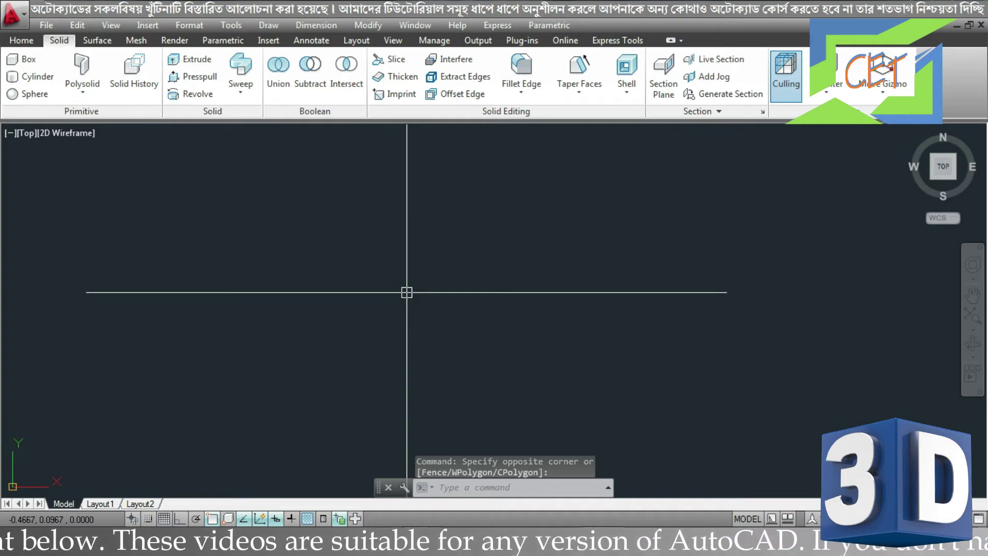
text(r)
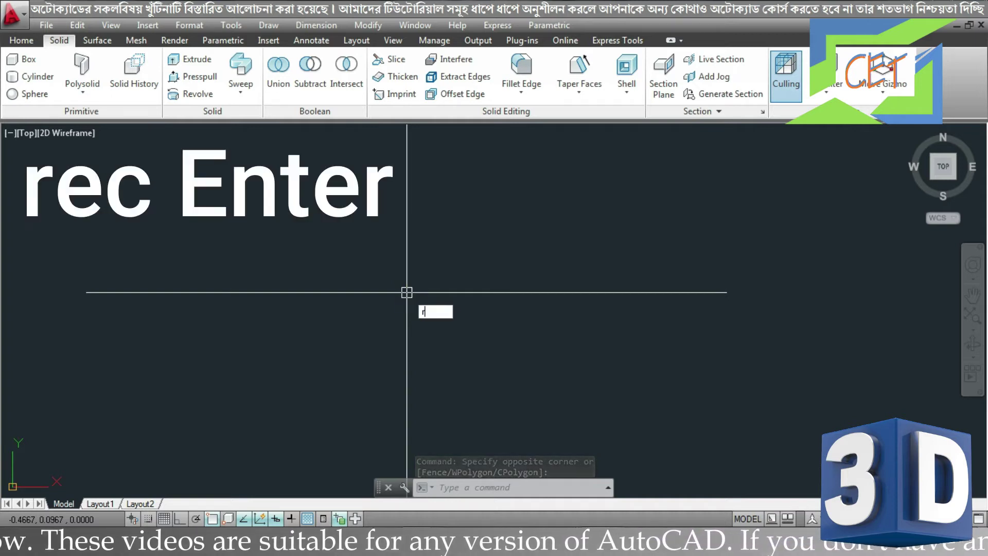
text(ec)
key(Return)
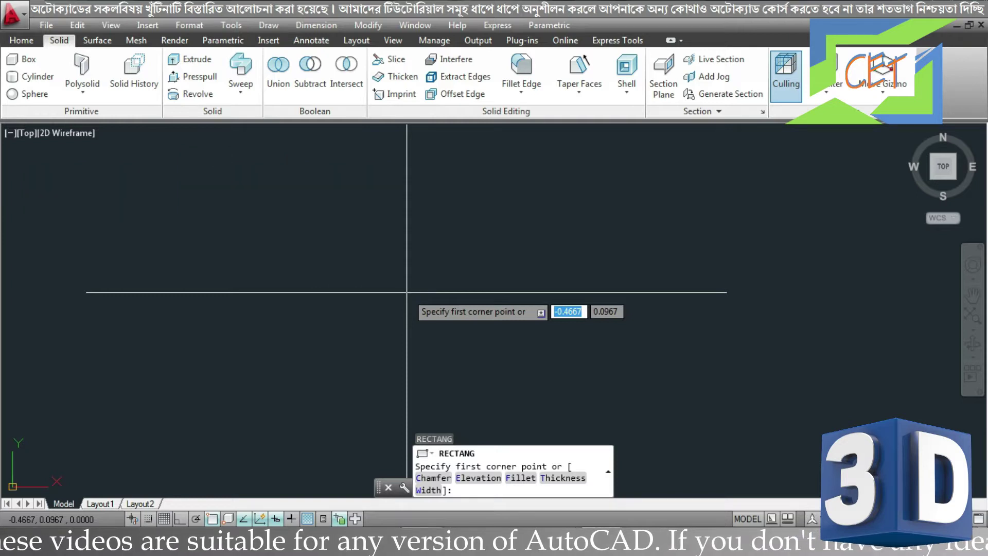
click(342, 215)
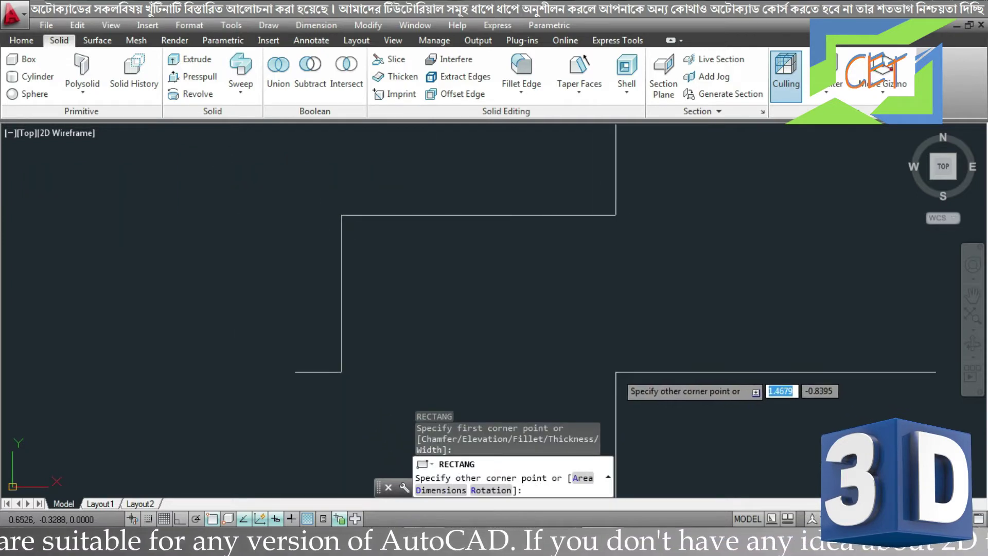
click(617, 371)
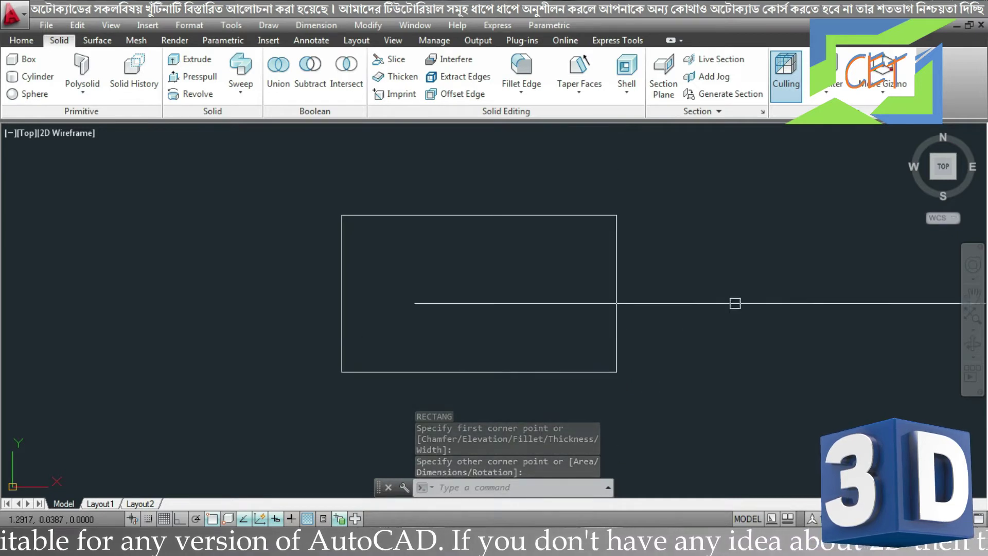
mouse_move(915, 141)
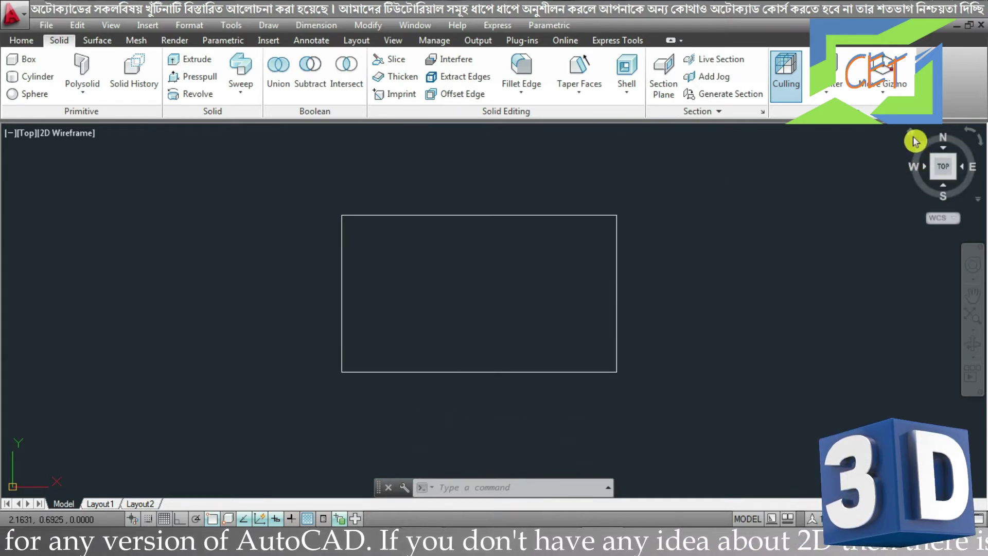
click(913, 135)
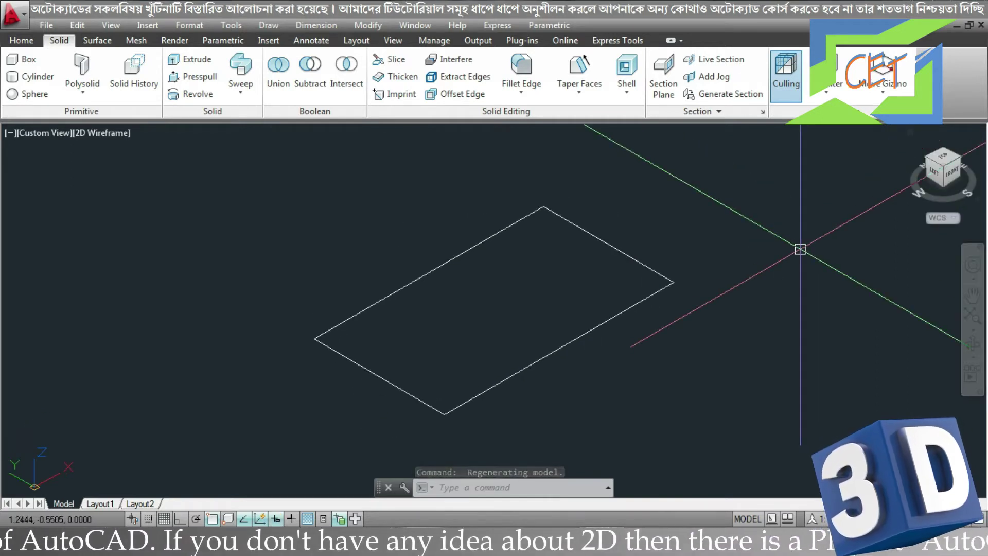
Switch to the Shades of Gray visual style and turn on the grid.
click(84, 135)
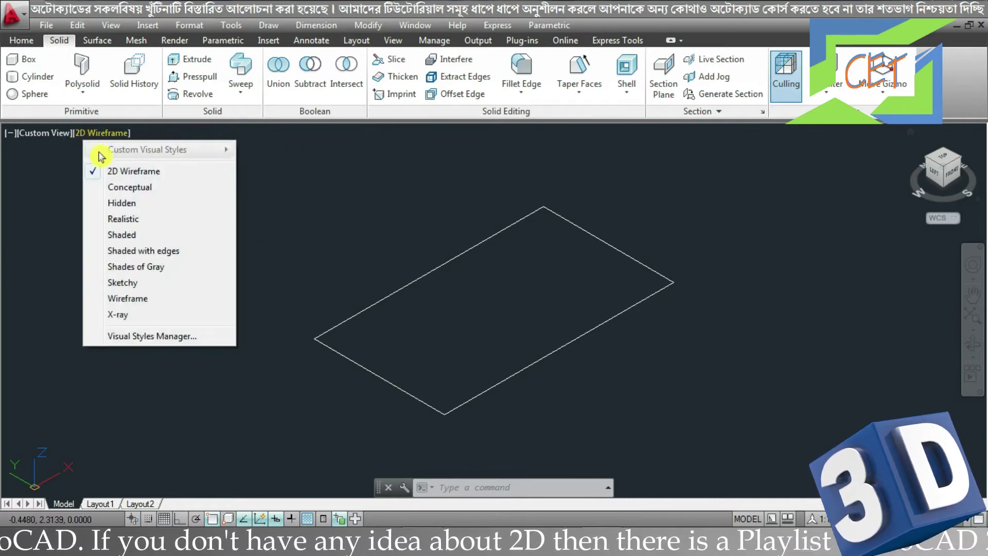
click(145, 268)
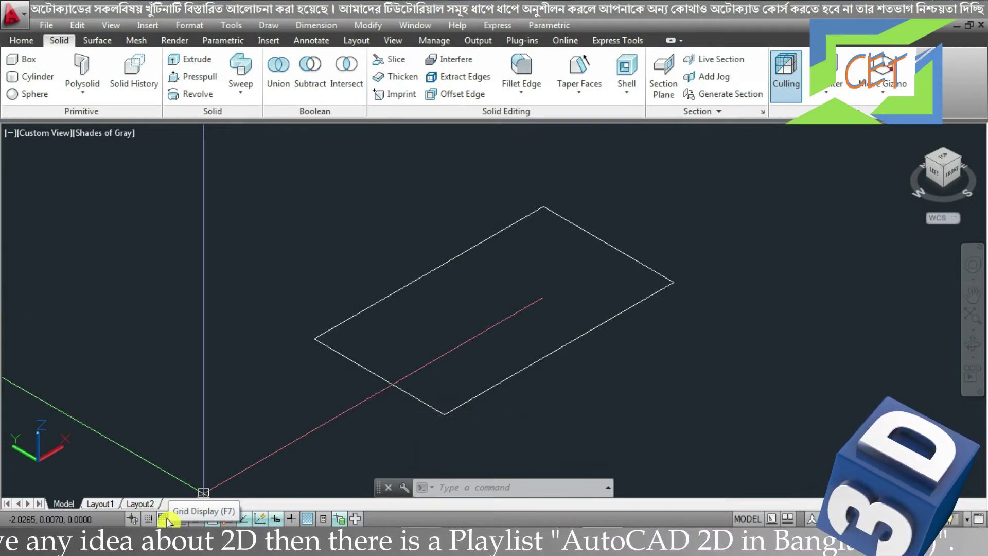
key(F7)
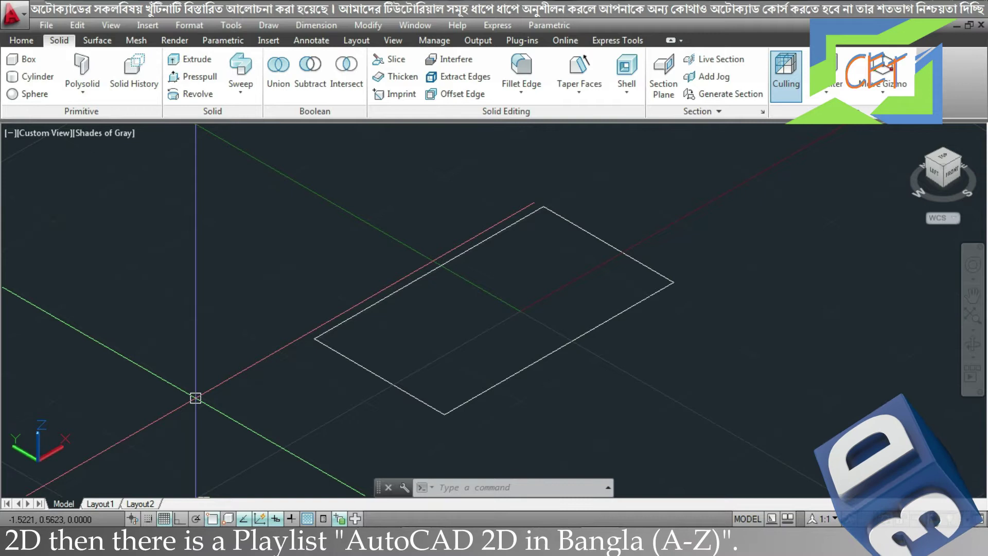
Extrude the rectangle 0.2 units into a solid slab.
text(ext)
key(Return)
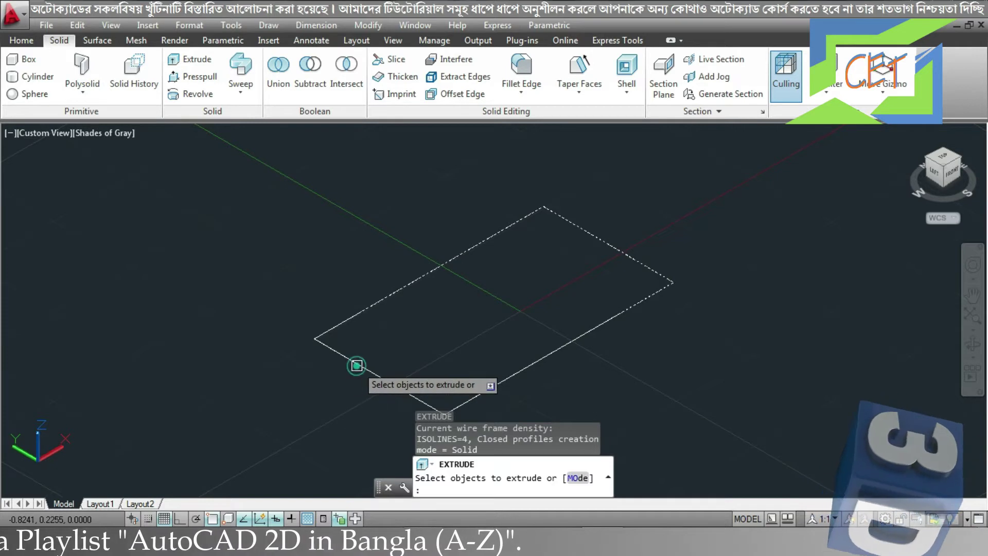
click(356, 366)
key(Return)
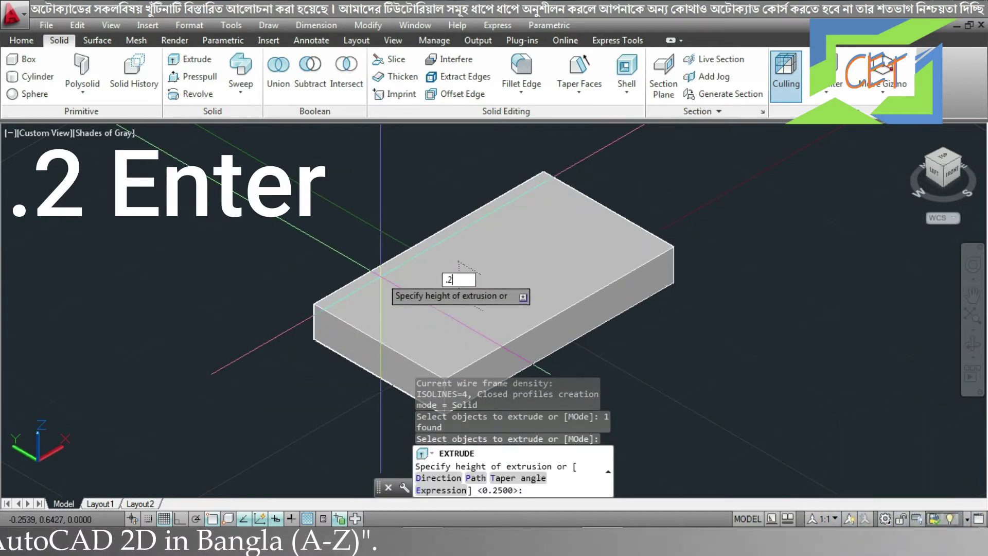
key(Return)
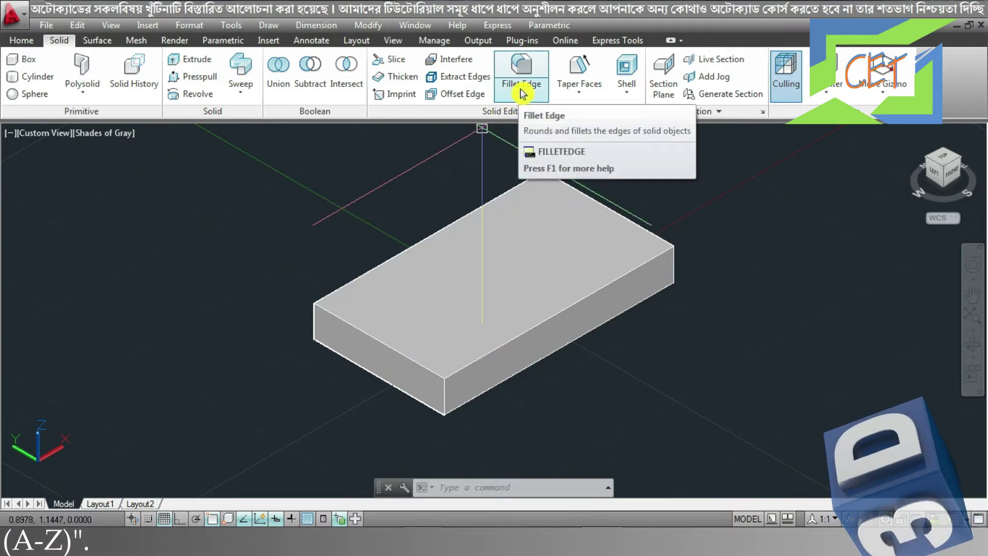
Start an edge fillet on the slab's front vertical corner edge with radius 0.1.
click(524, 72)
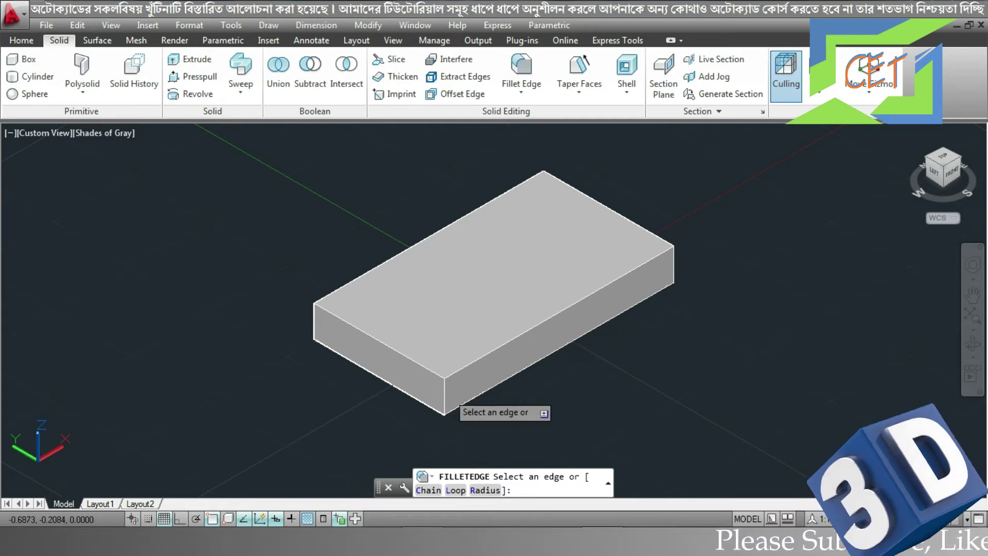
click(444, 394)
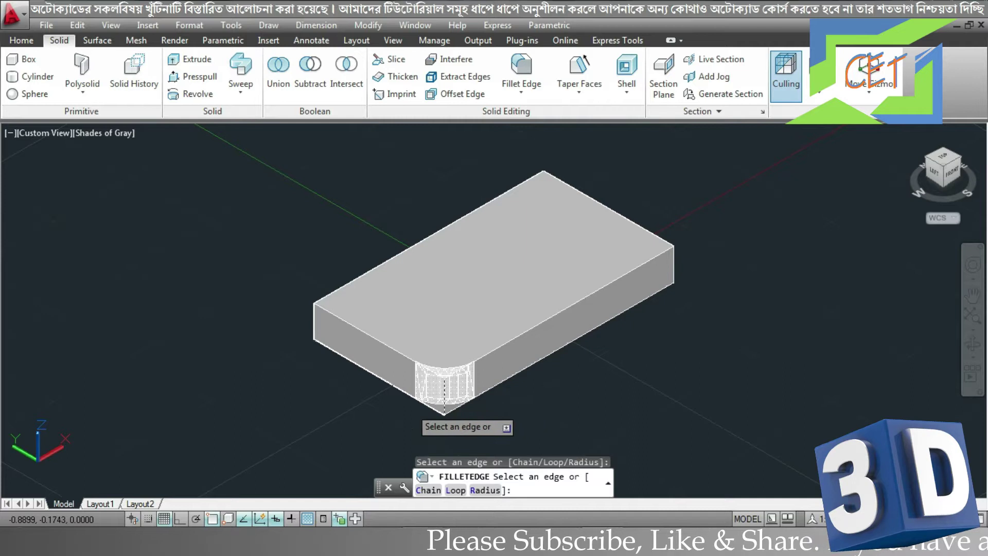
mouse_move(390, 398)
shift+middle_down()
mouse_move(305, 463)
mouse_move(322, 426)
mouse_move(312, 399)
mouse_move(310, 438)
mouse_move(309, 402)
mouse_move(392, 426)
shift+middle_up()
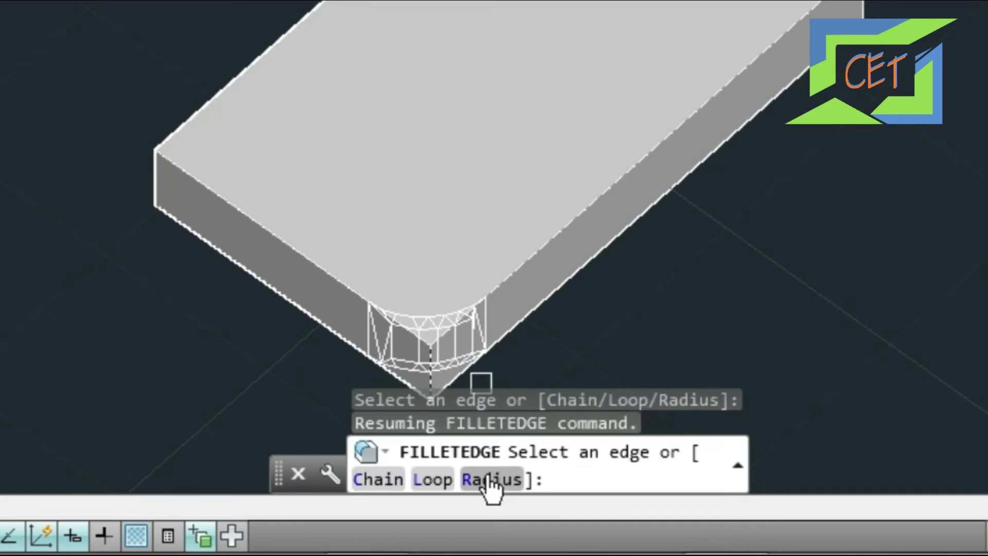
text(r)
key(Return)
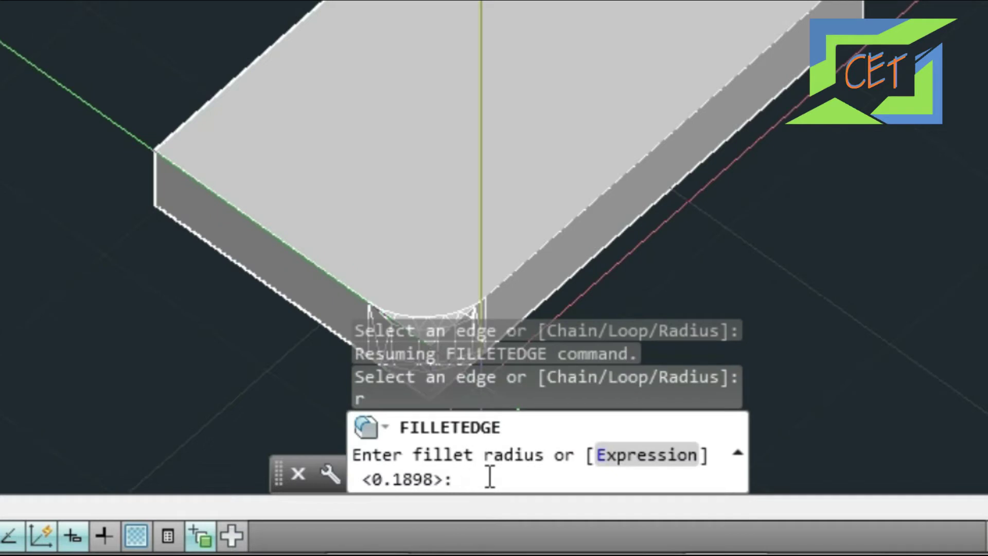
text(1)
key(Return)
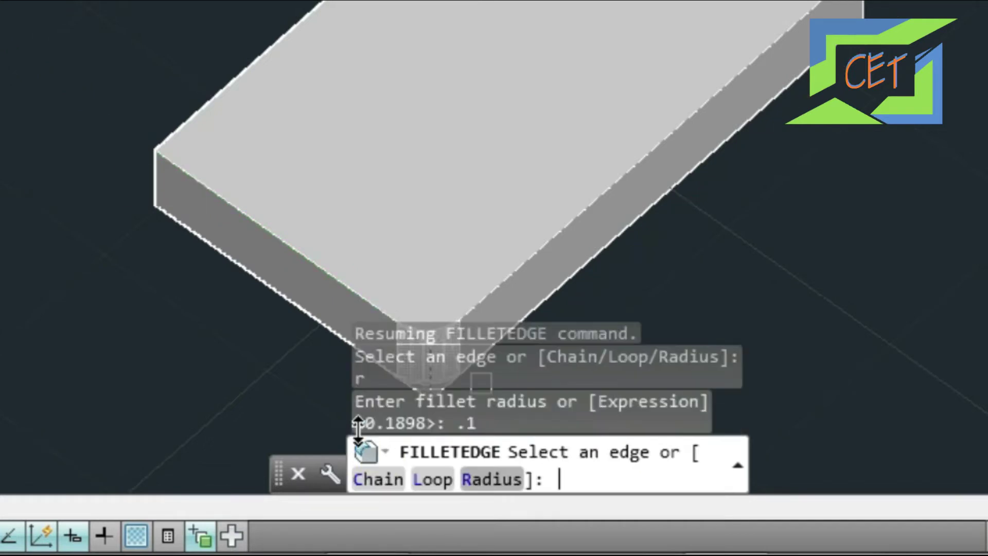
Change the corner fillet radius to 0.3.
middle_drag(223, 331, 249, 139)
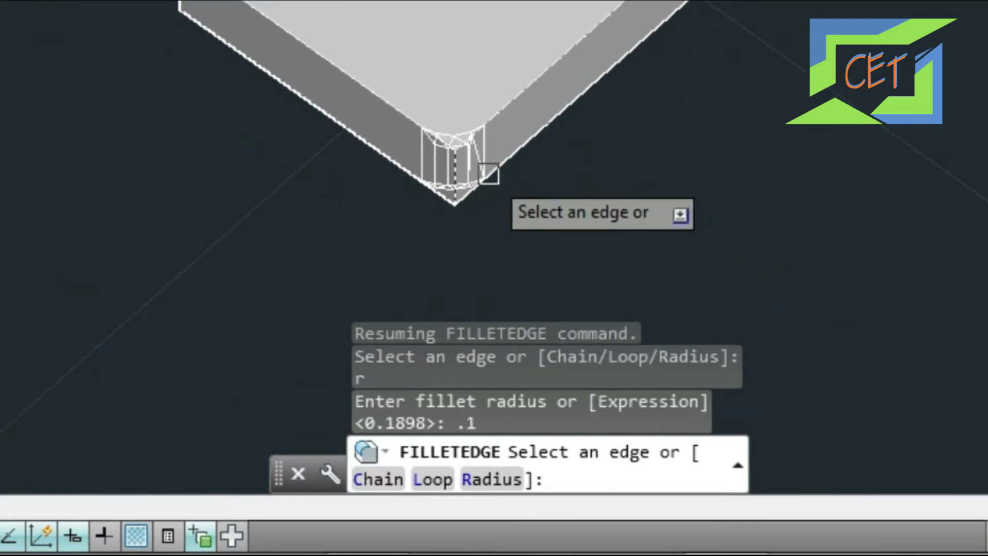
text(r)
key(Return)
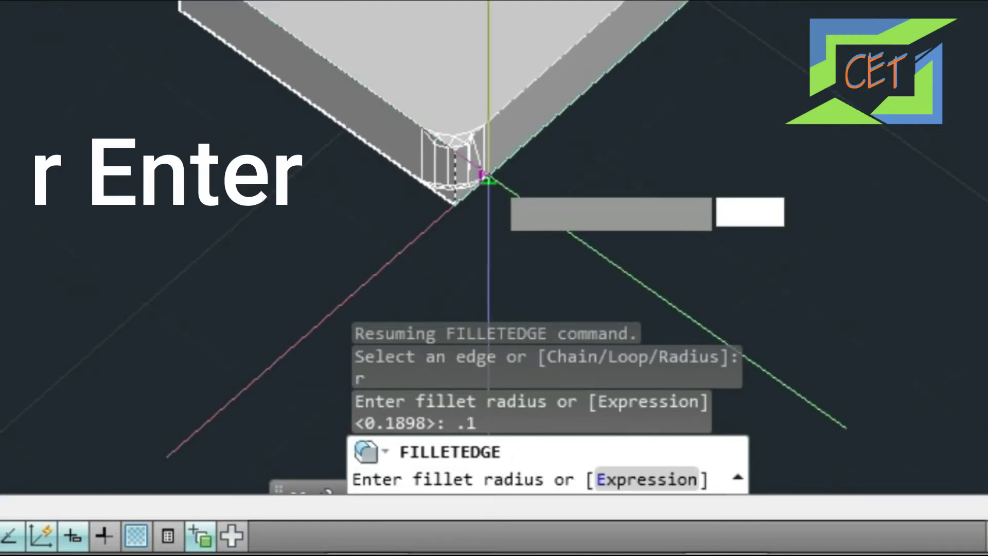
text(.3)
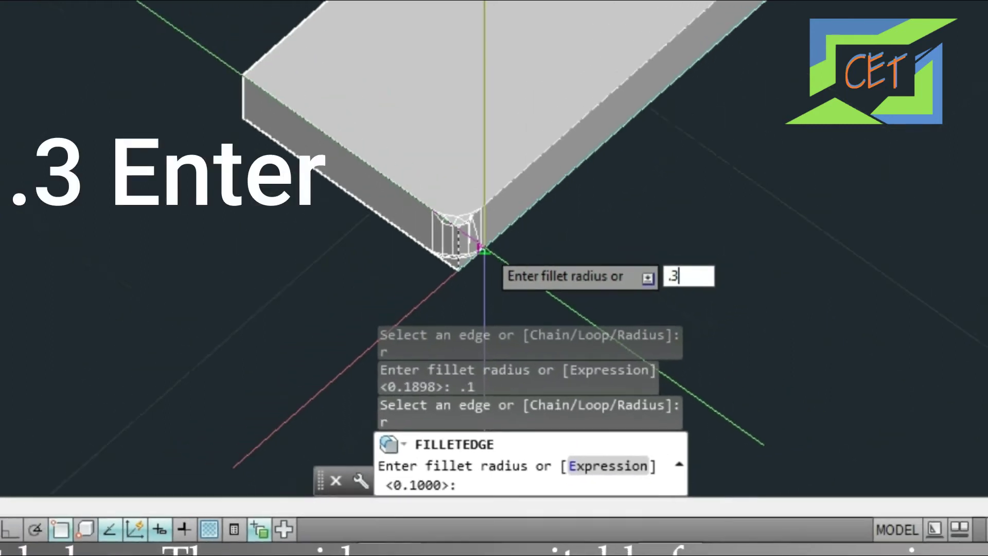
key(Return)
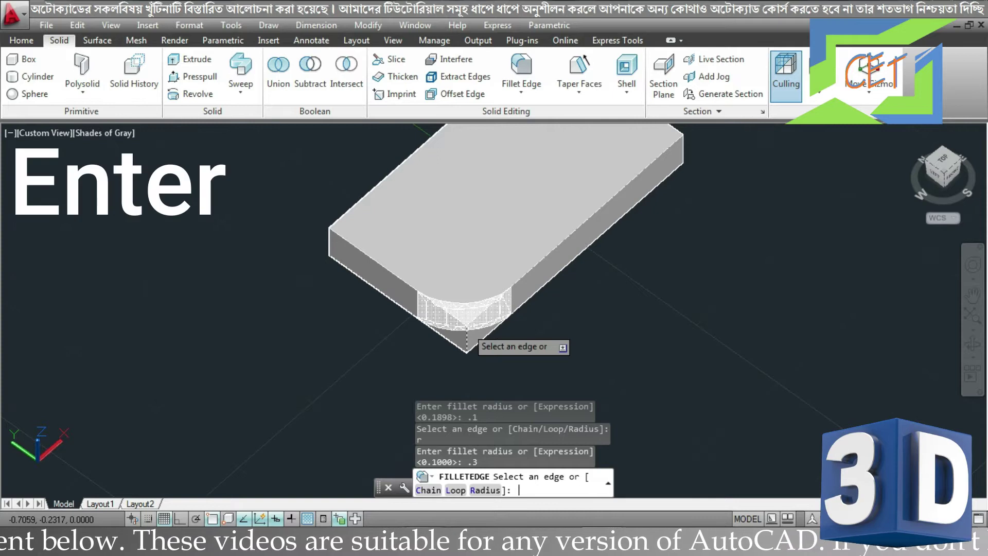
Adjust the corner fillet radius interactively and apply the rounded corner to the slab.
click(467, 328)
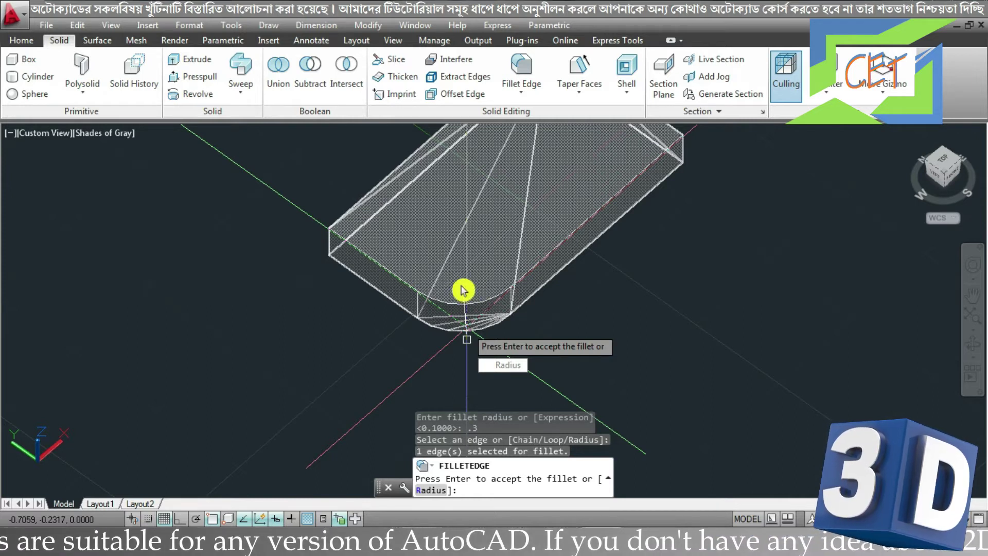
click(465, 292)
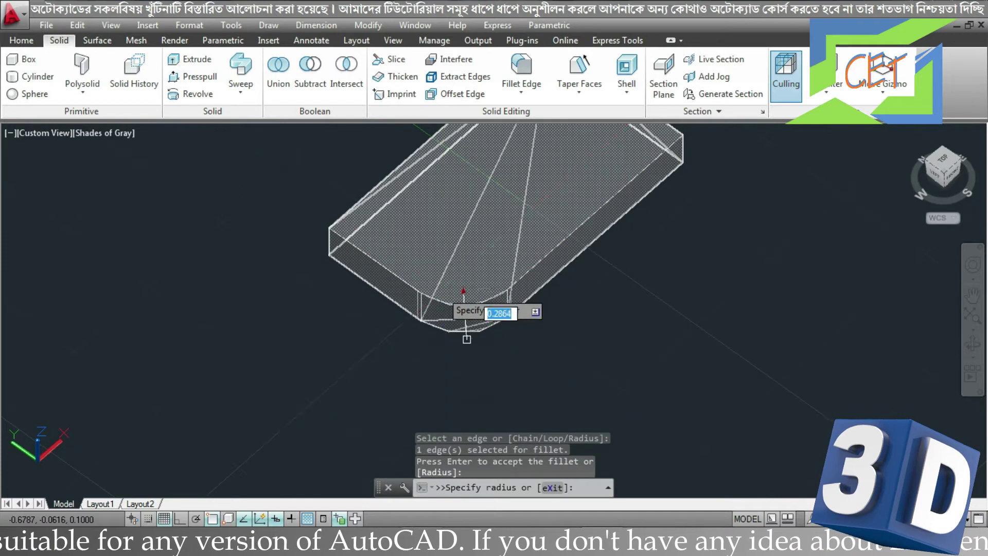
key(BackSpace)
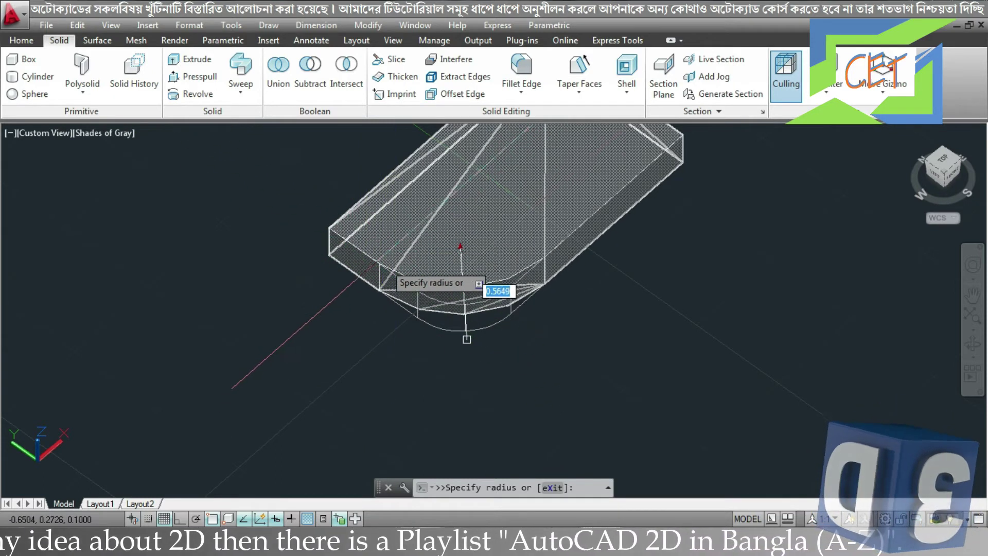
click(466, 339)
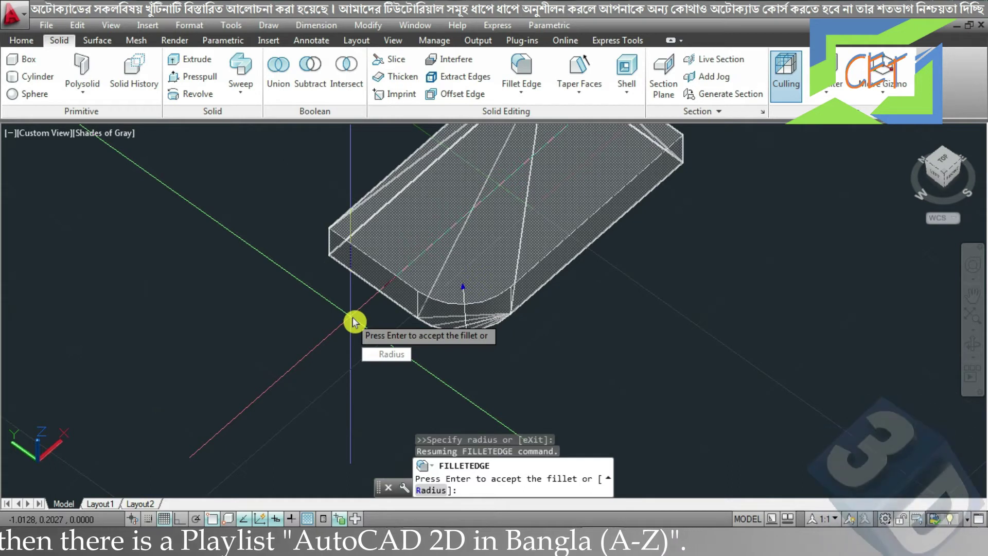
key(Return)
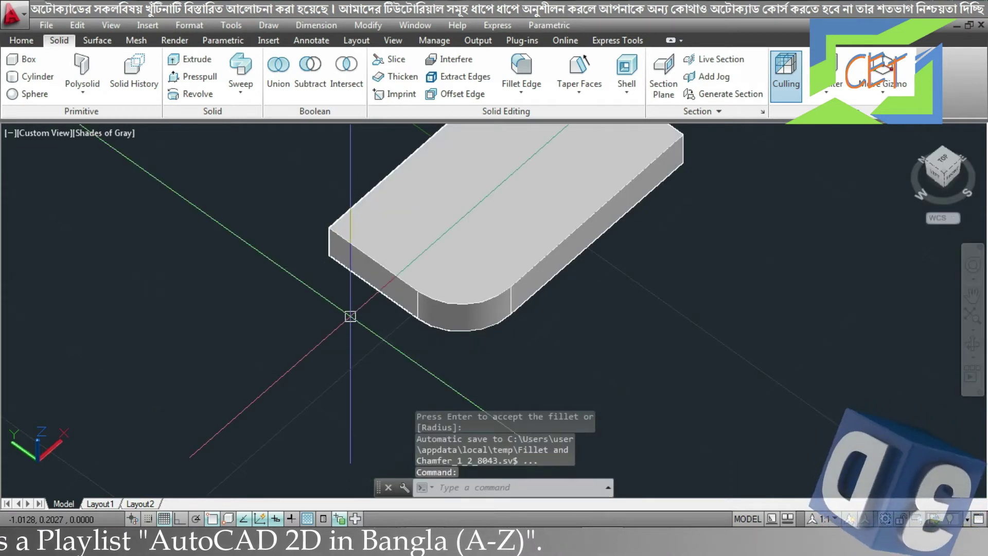
Select the edge loop around the slab's front end face for filleting.
mouse_move(350, 316)
shift+middle_down()
mouse_move(326, 326)
mouse_move(203, 326)
mouse_move(366, 341)
mouse_move(358, 239)
mouse_move(710, 379)
mouse_move(568, 327)
shift+middle_up()
scroll(568, 326, up, 2)
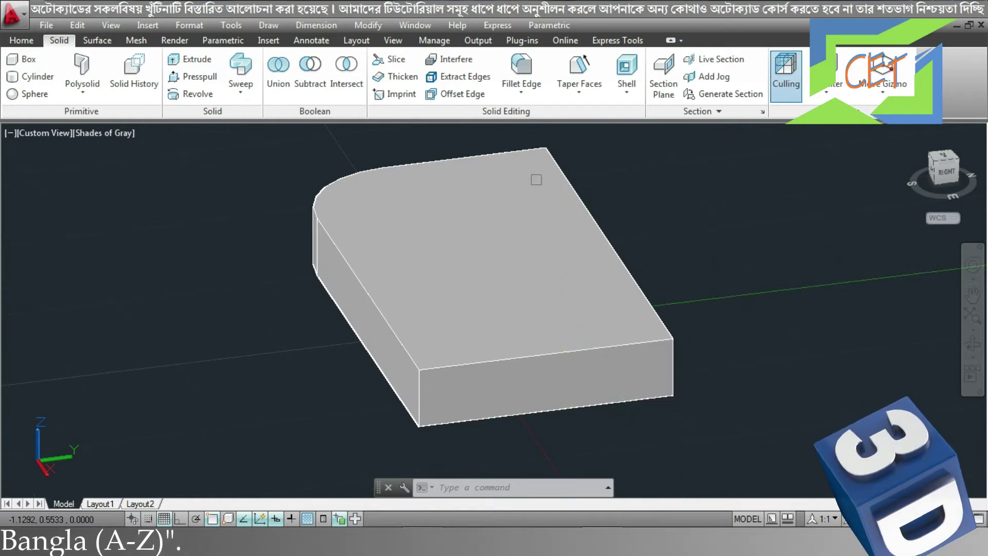
click(522, 72)
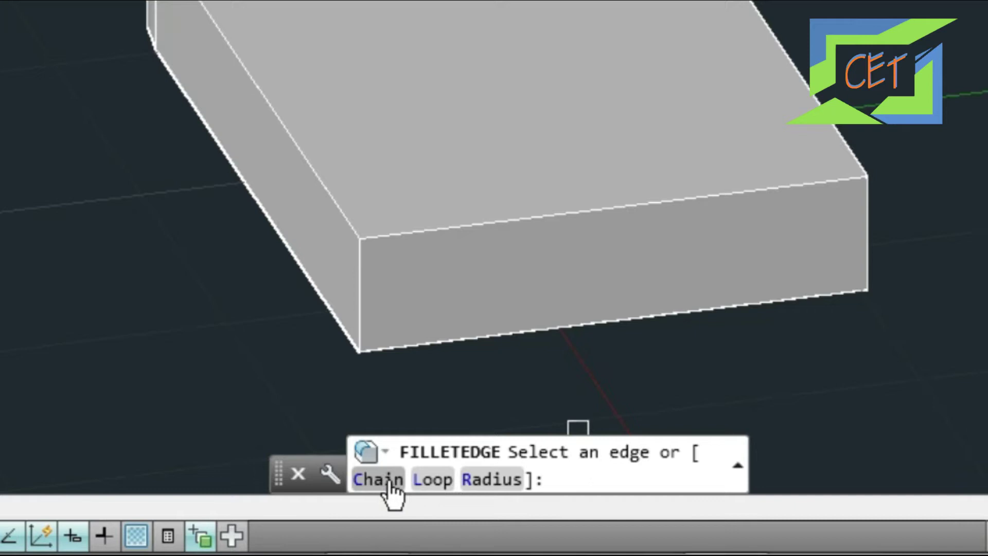
click(432, 481)
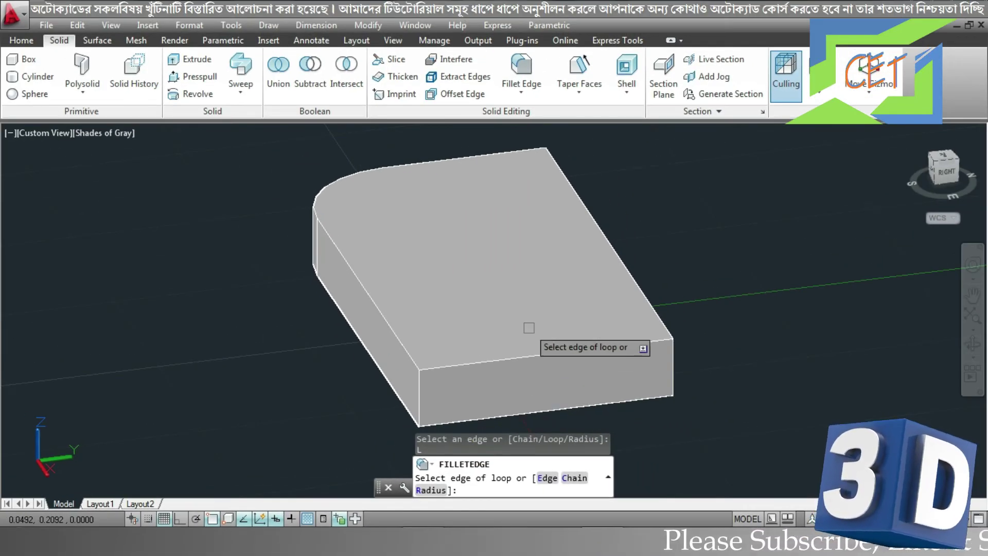
click(537, 355)
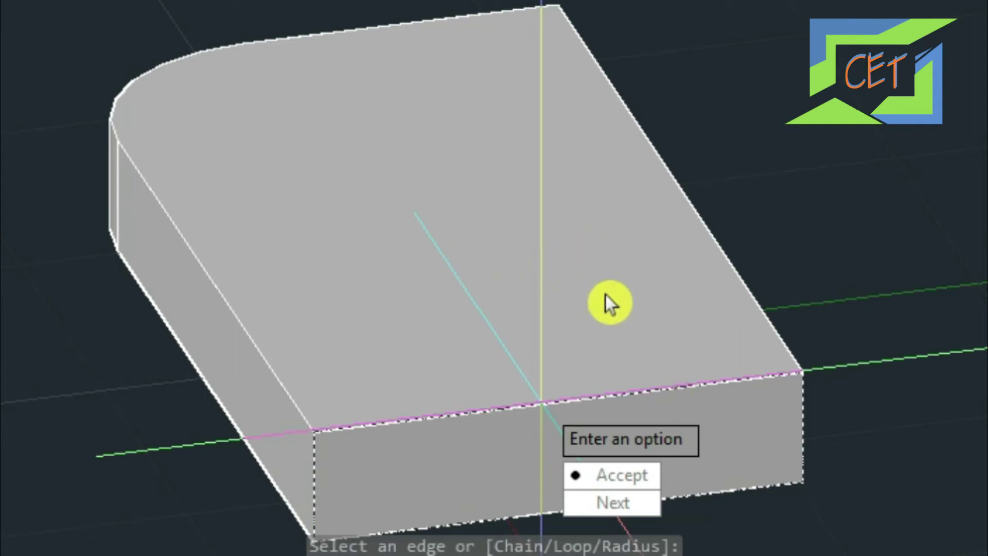
text(L)
key(Return)
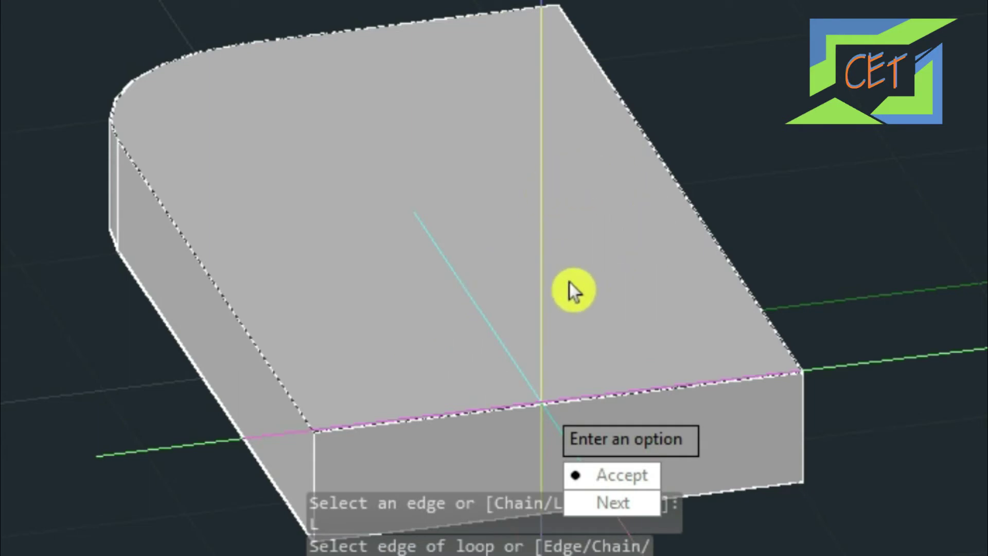
click(629, 504)
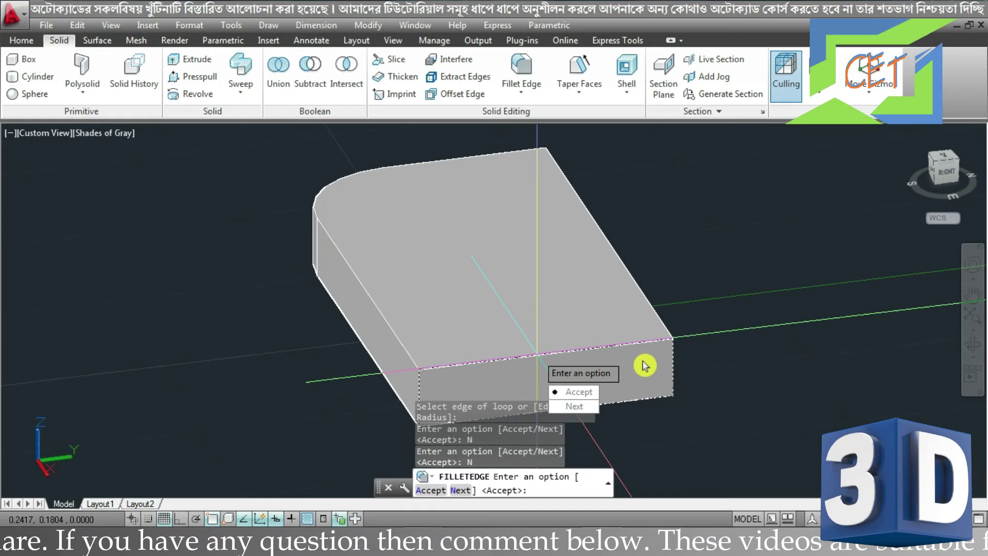
key(Return)
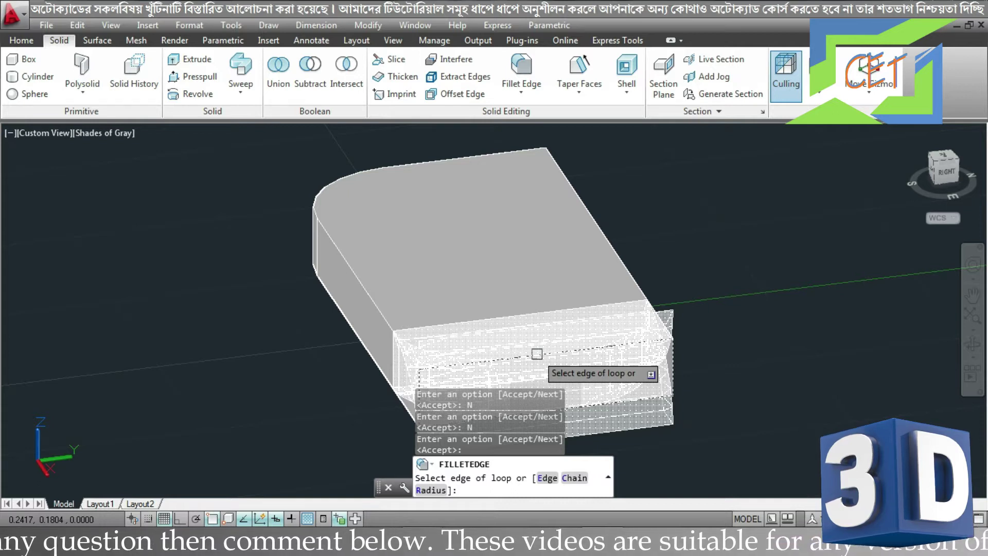
Set the fillet radius to 0.1 and apply it to the four front-face edges.
text(r)
key(Return)
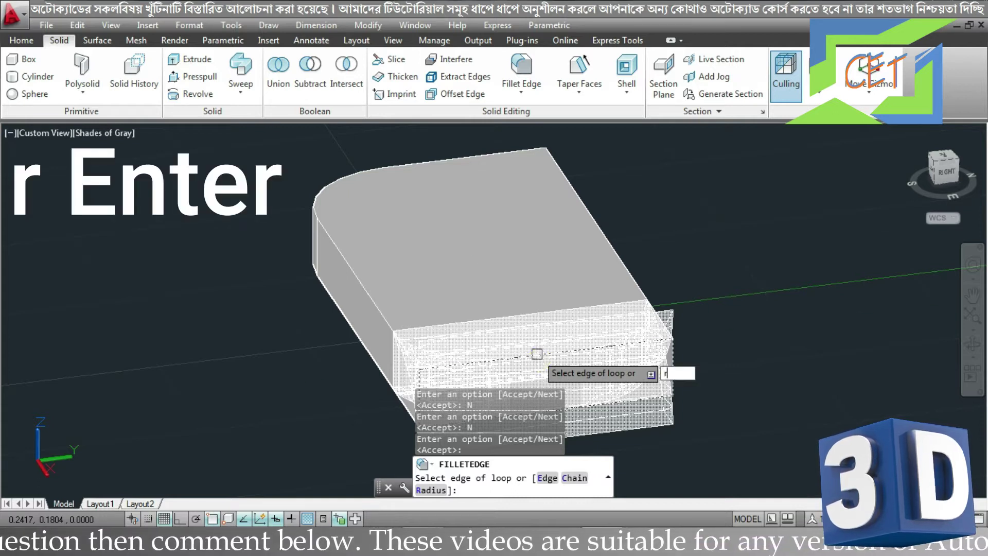
text(.1)
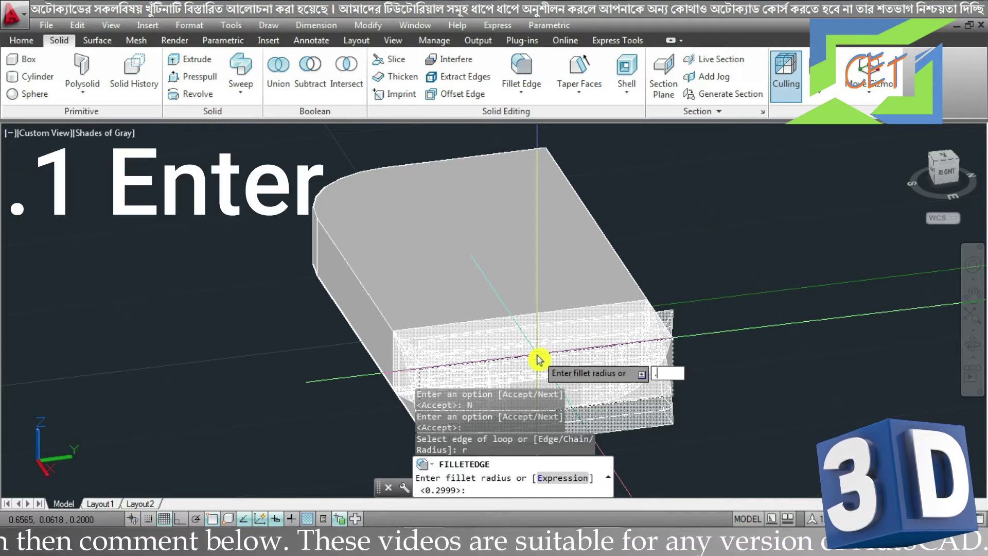
key(Return)
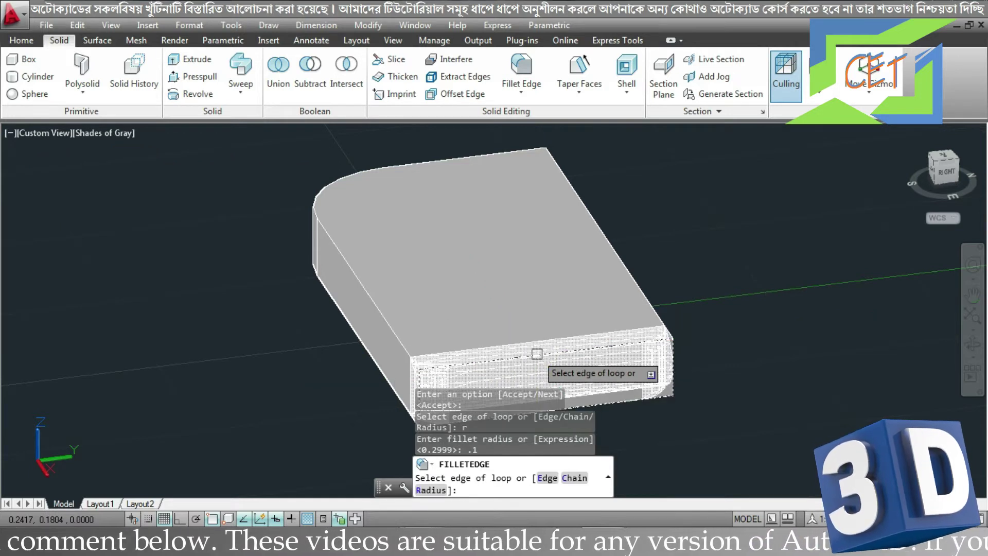
key(Return)
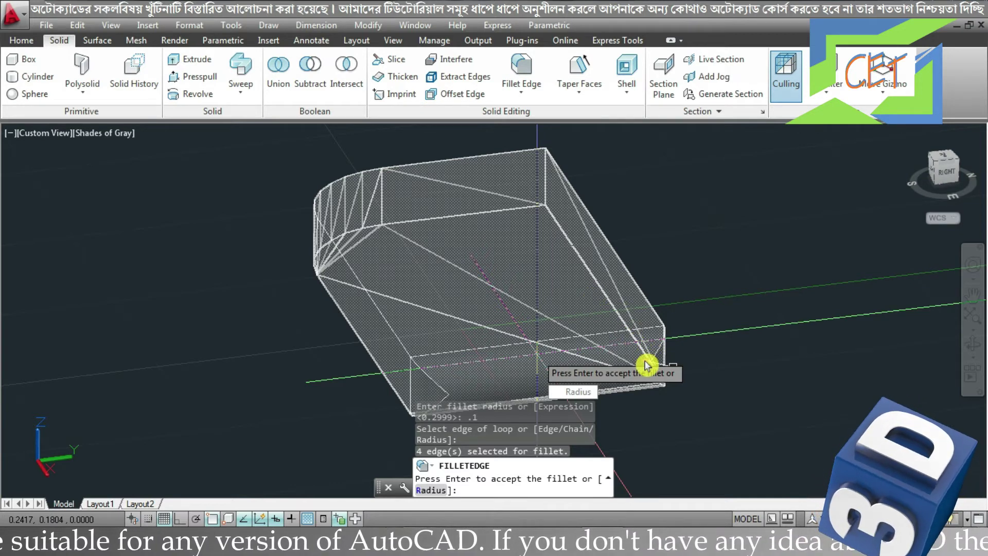
key(Return)
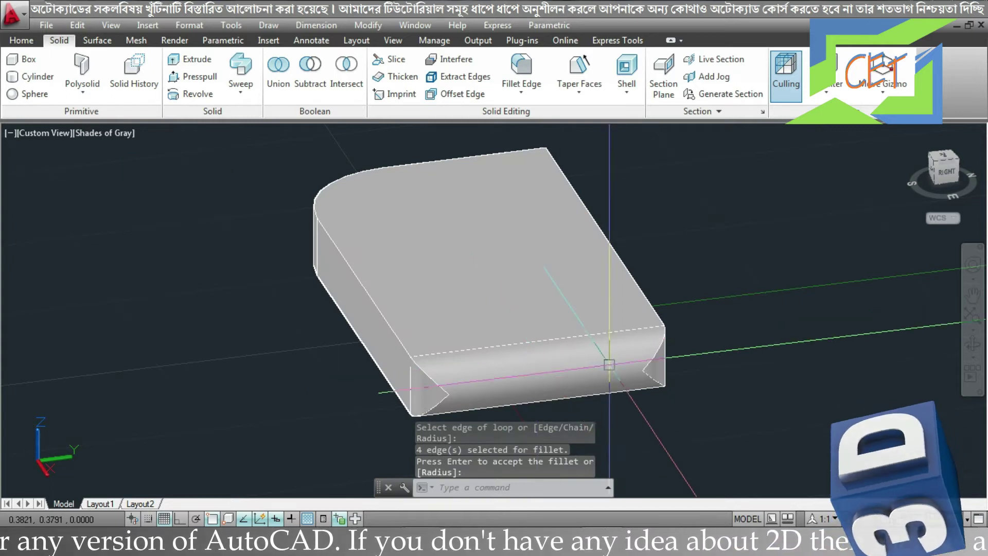
Inspect the end-face fillet from the side, then undo it.
mouse_move(718, 391)
shift+middle_down()
mouse_move(693, 331)
mouse_move(836, 380)
mouse_move(816, 406)
mouse_move(636, 384)
mouse_move(598, 376)
mouse_move(571, 338)
mouse_move(589, 369)
mouse_move(633, 384)
mouse_move(840, 373)
mouse_move(695, 406)
mouse_move(723, 410)
mouse_move(694, 388)
shift+middle_up()
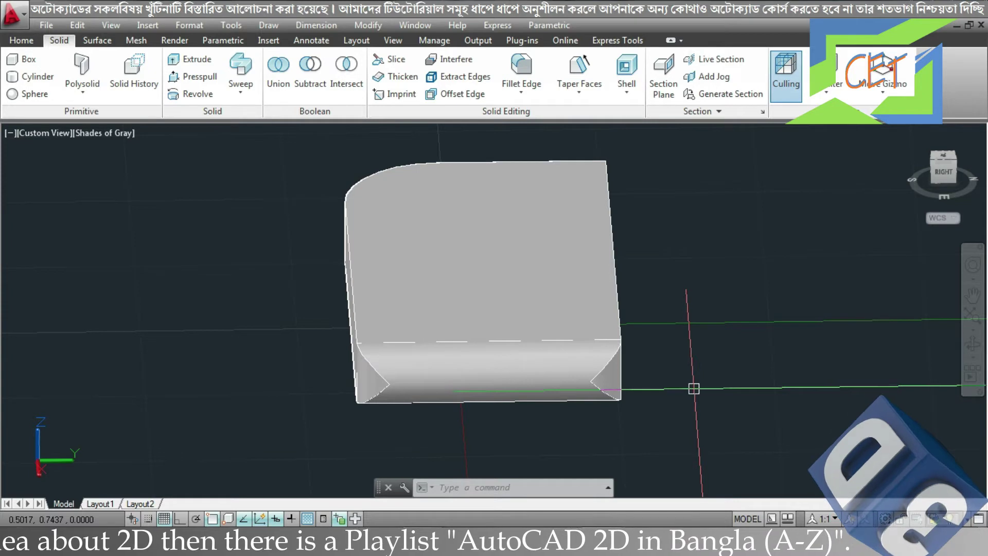
key(ctrl+z)
key(ctrl+z)
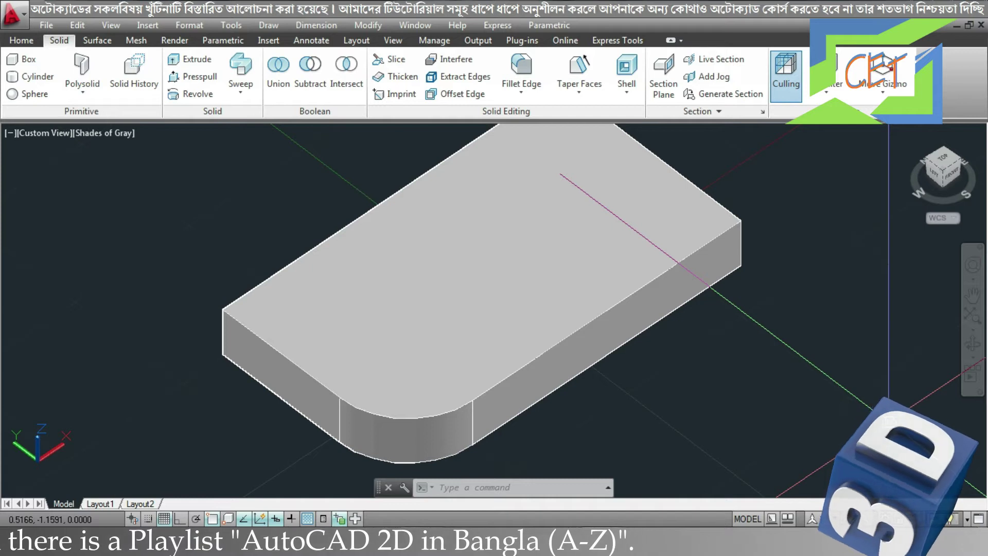
click(548, 82)
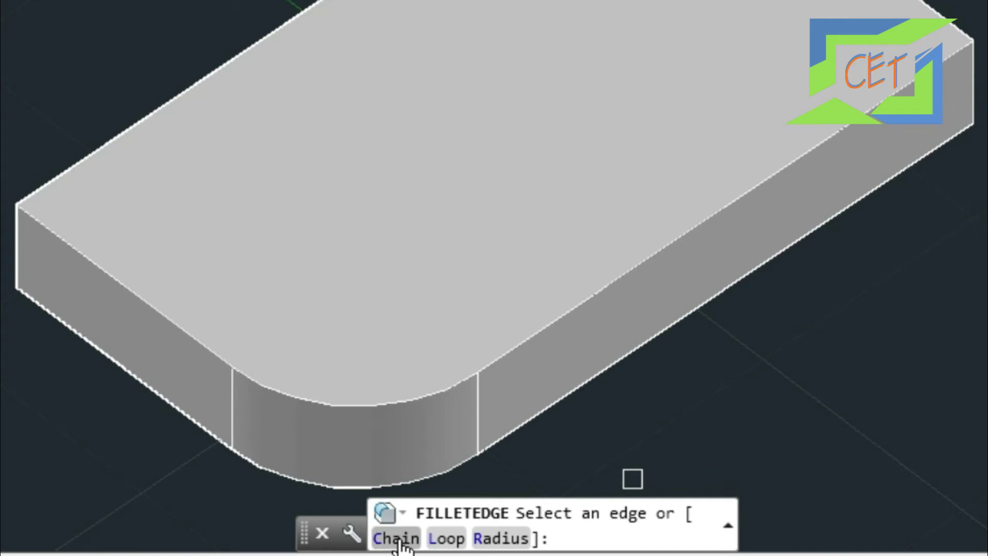
text(c)
key(Return)
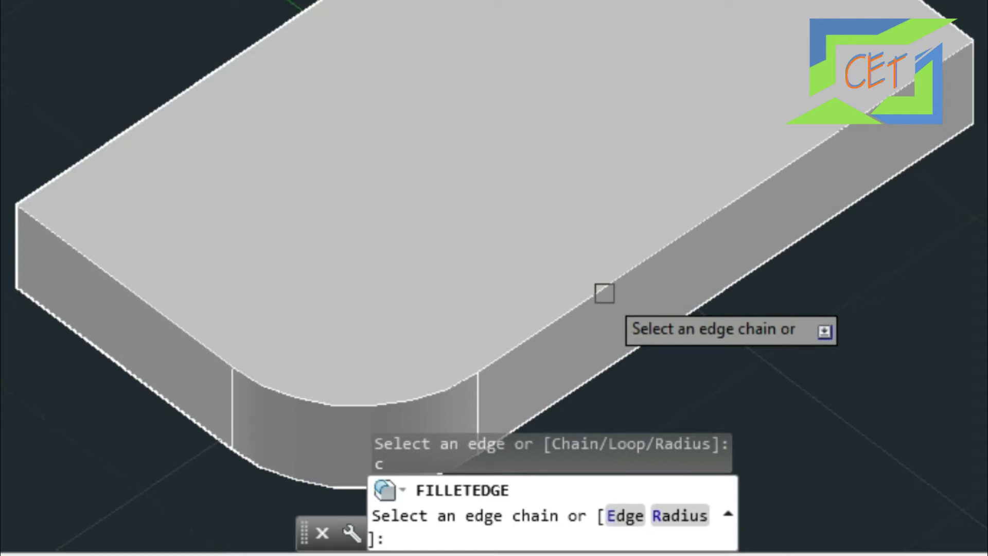
click(126, 286)
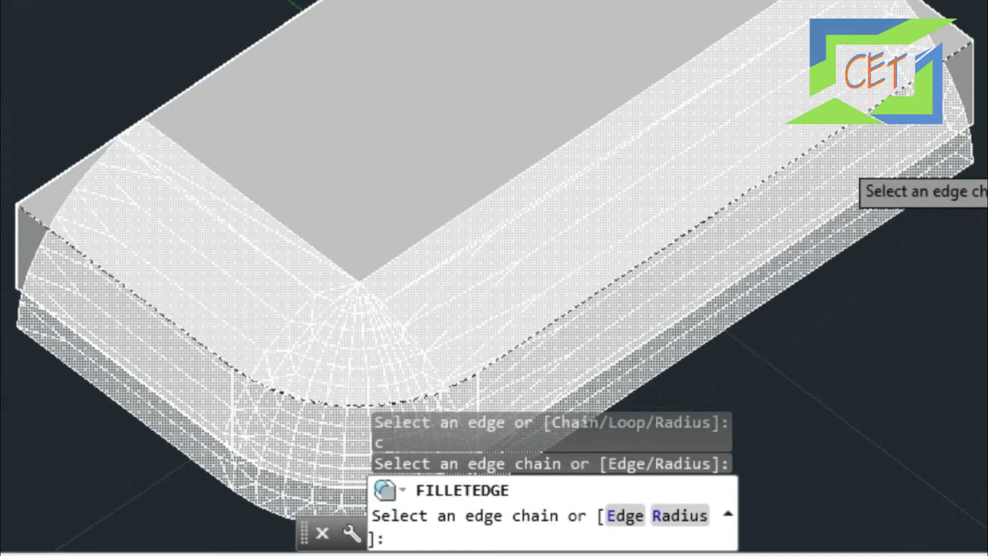
key(Escape)
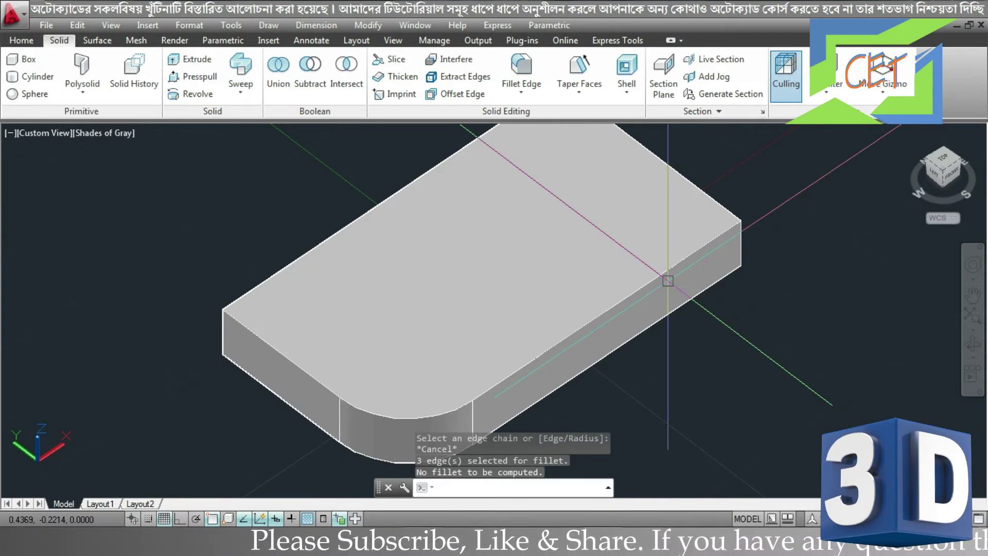
click(509, 77)
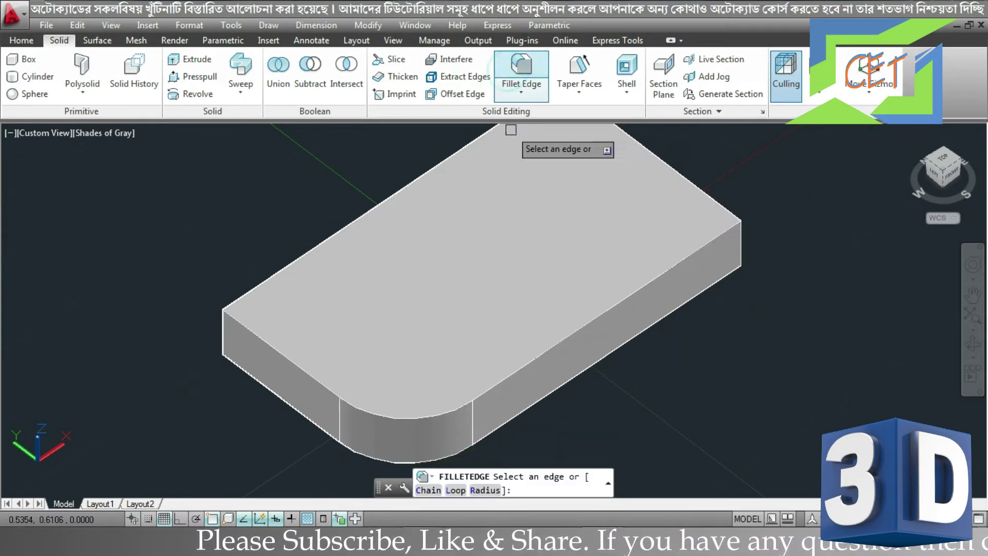
click(428, 491)
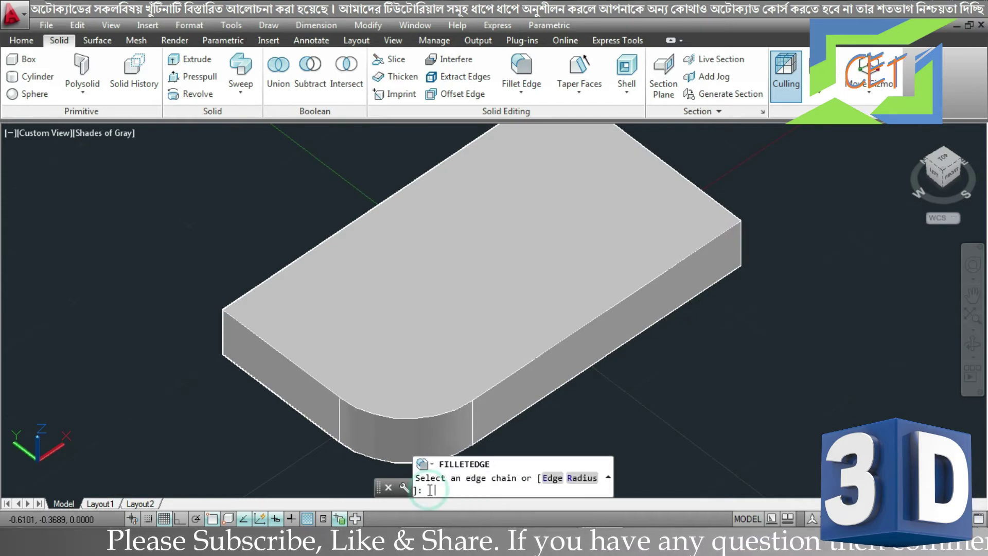
mouse_move(713, 376)
shift+middle_down()
mouse_move(502, 321)
mouse_move(482, 338)
shift+middle_up()
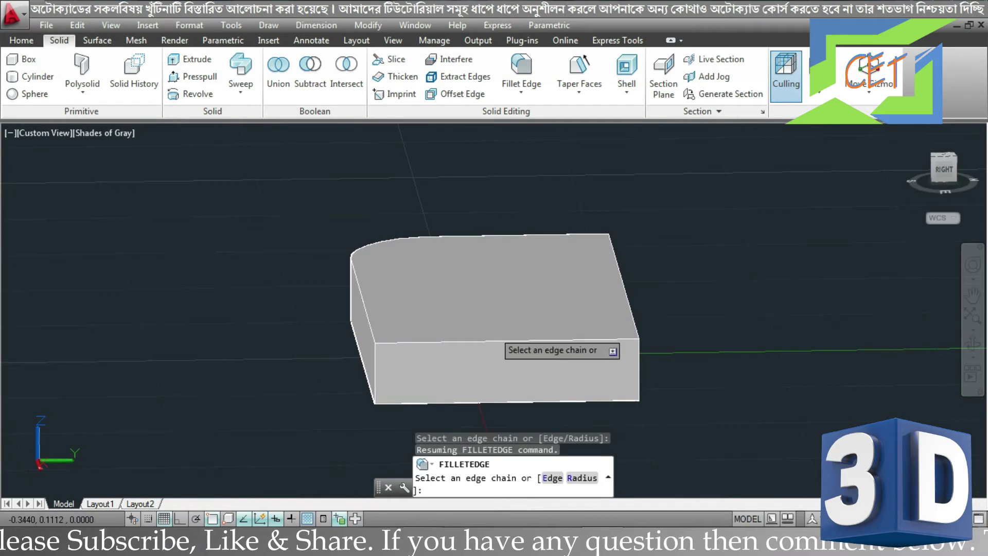
click(481, 339)
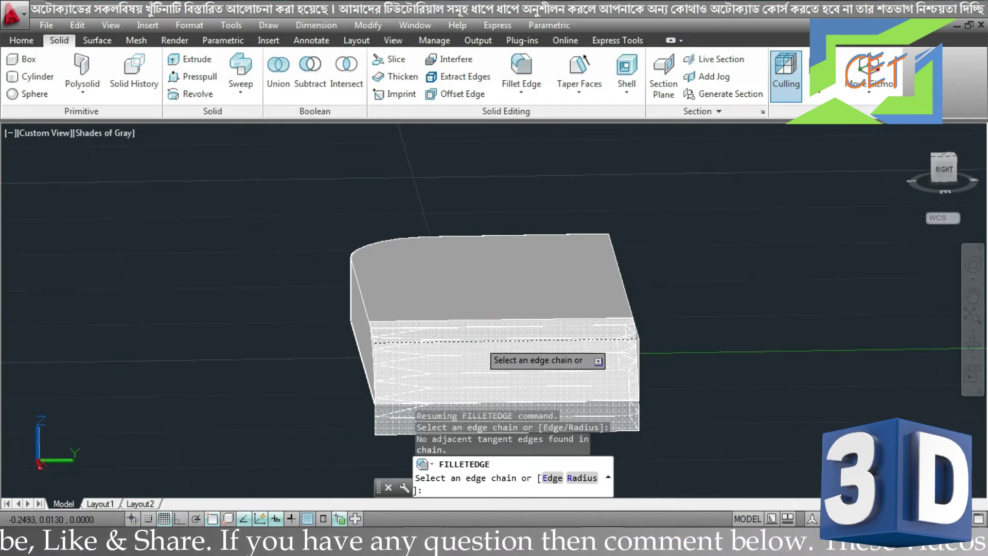
mouse_move(302, 402)
shift+middle_down()
mouse_move(367, 431)
mouse_move(443, 427)
shift+middle_up()
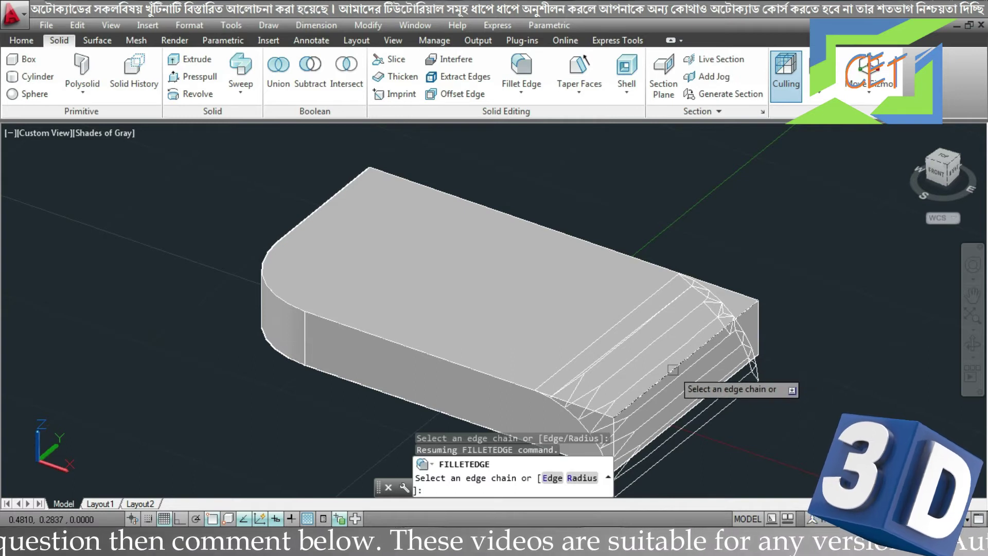
key(Escape)
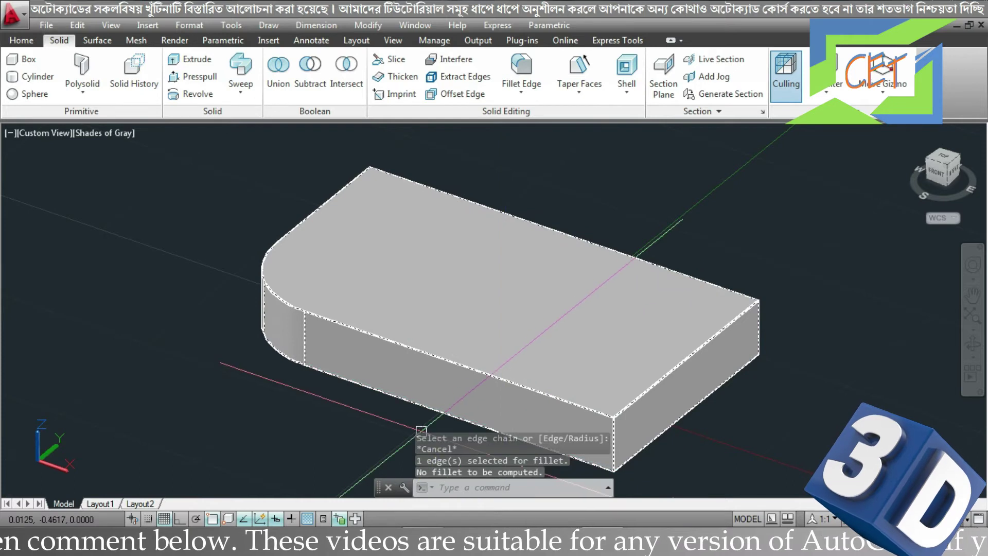
shift+middle_drag(421, 467, 558, 410)
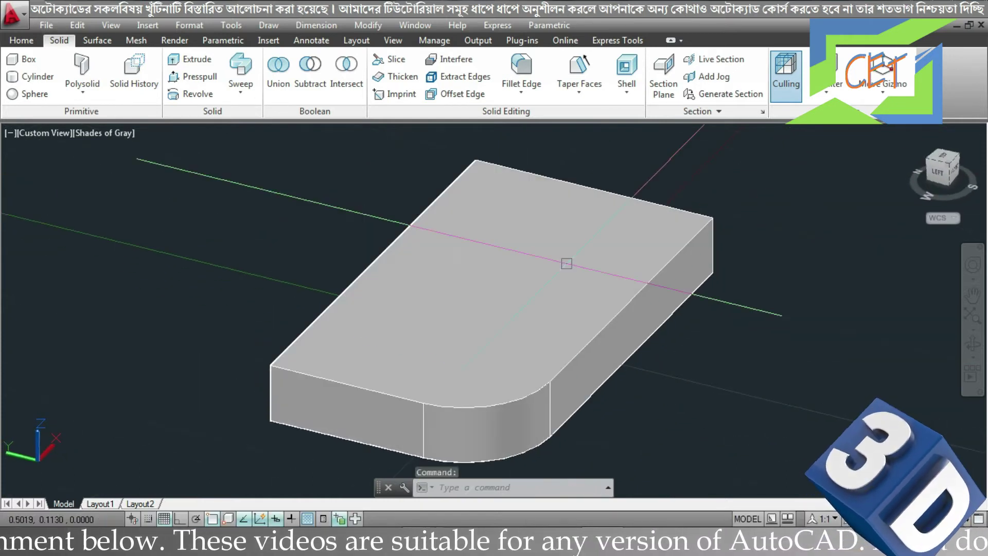
Fillet a chain of three top edges at the slab's end with radius 0.1.
click(521, 85)
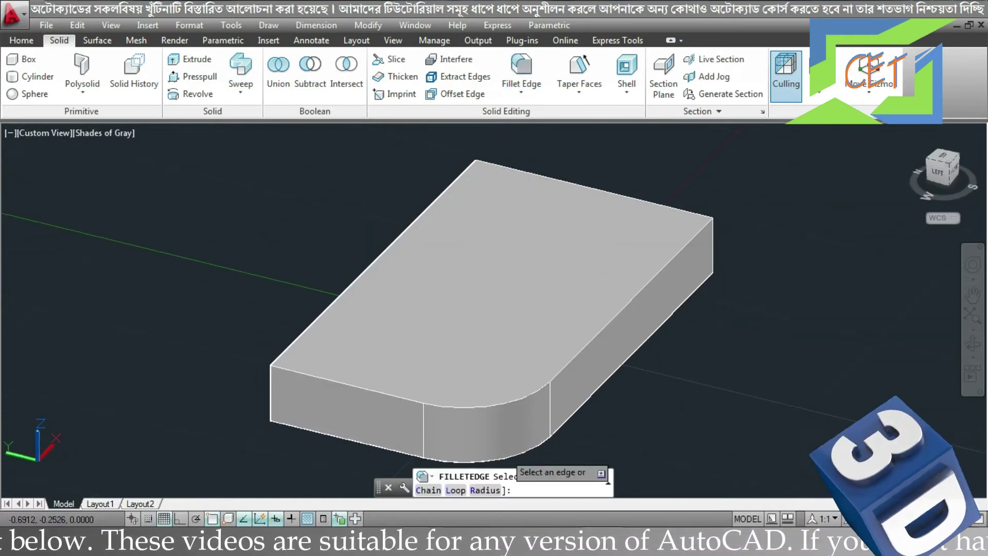
click(430, 493)
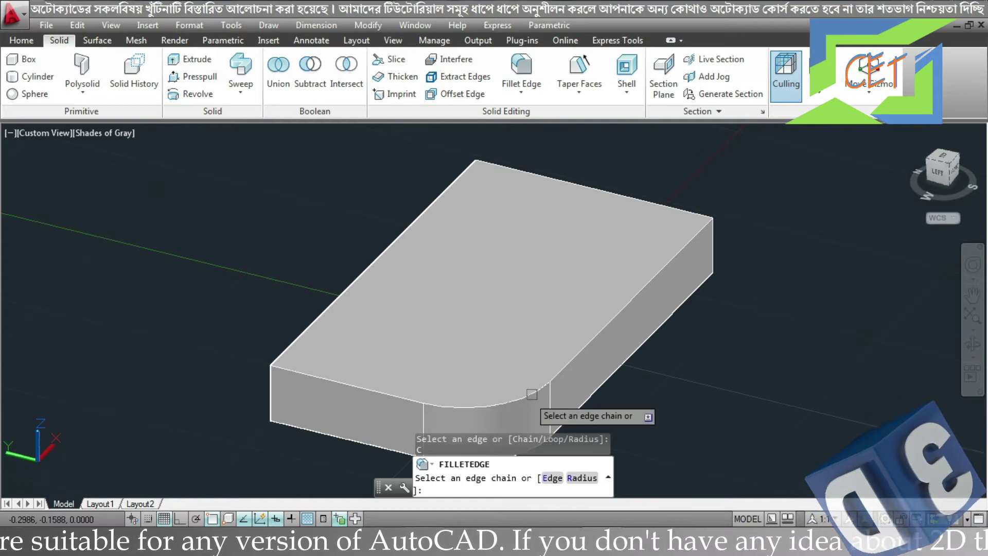
click(579, 352)
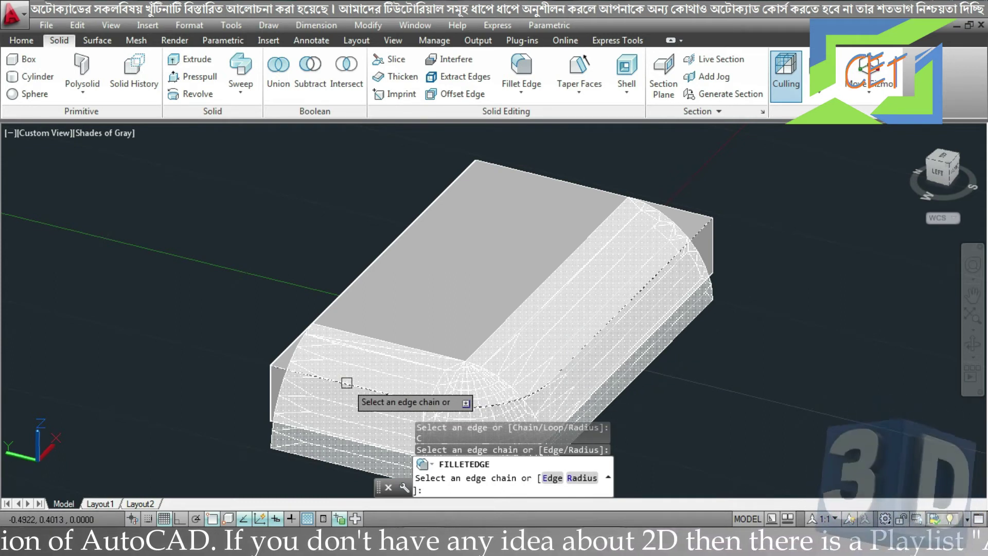
text(r)
key(Return)
text(.1)
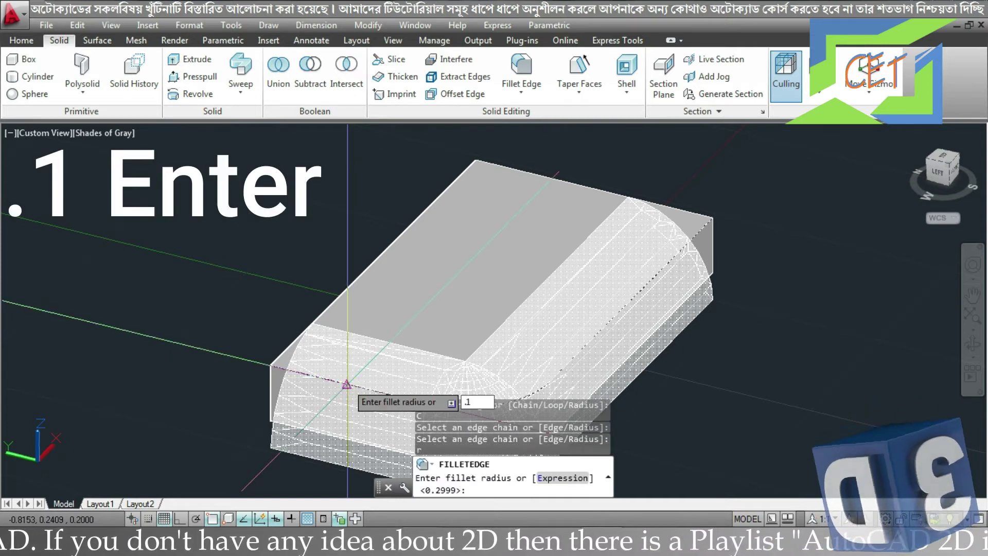
key(Return)
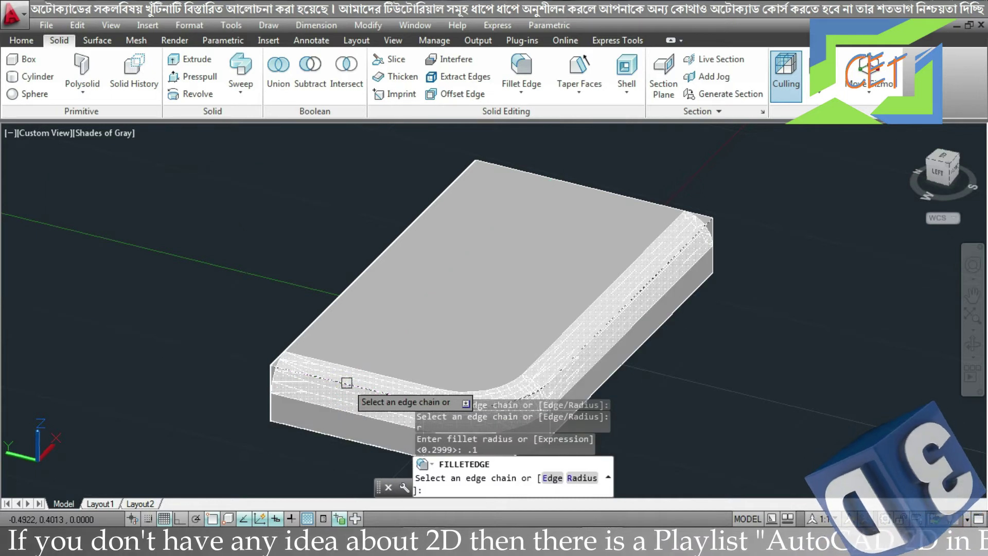
click(347, 382)
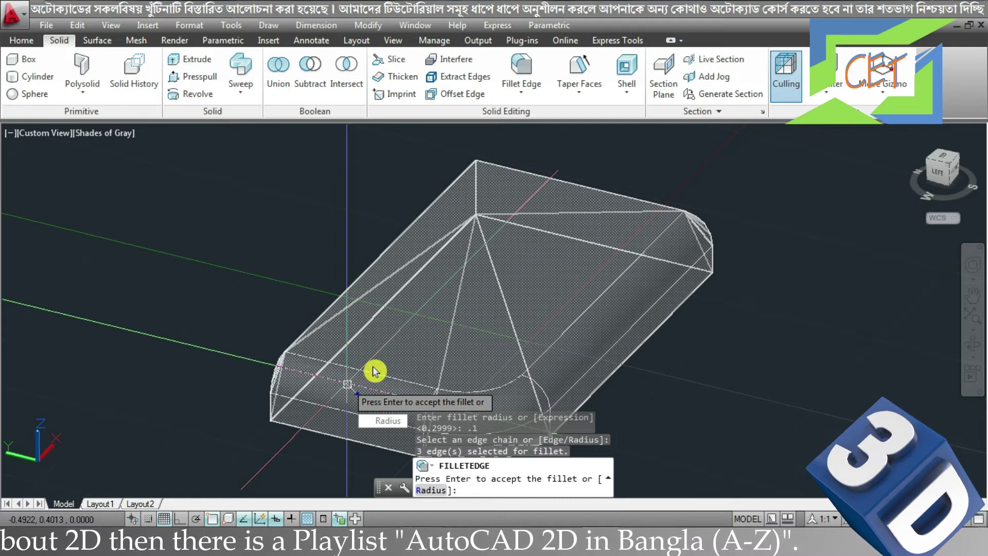
key(Return)
mouse_move(736, 380)
shift+middle_down()
mouse_move(631, 377)
mouse_move(598, 360)
mouse_move(635, 402)
mouse_move(820, 367)
mouse_move(779, 393)
mouse_move(666, 382)
shift+middle_up()
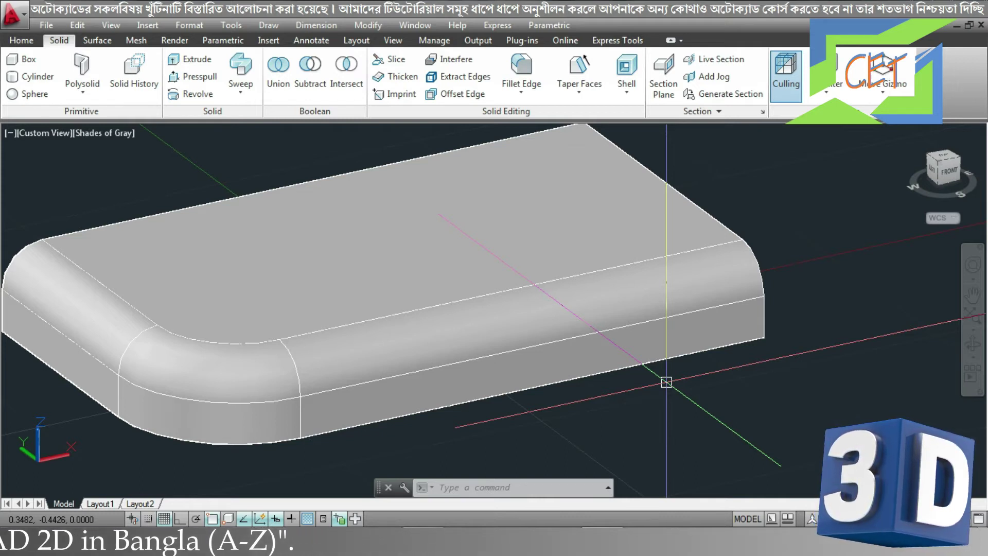
Undo the fillets back to a plain box and start Chamfer Edges.
key(ctrl+z)
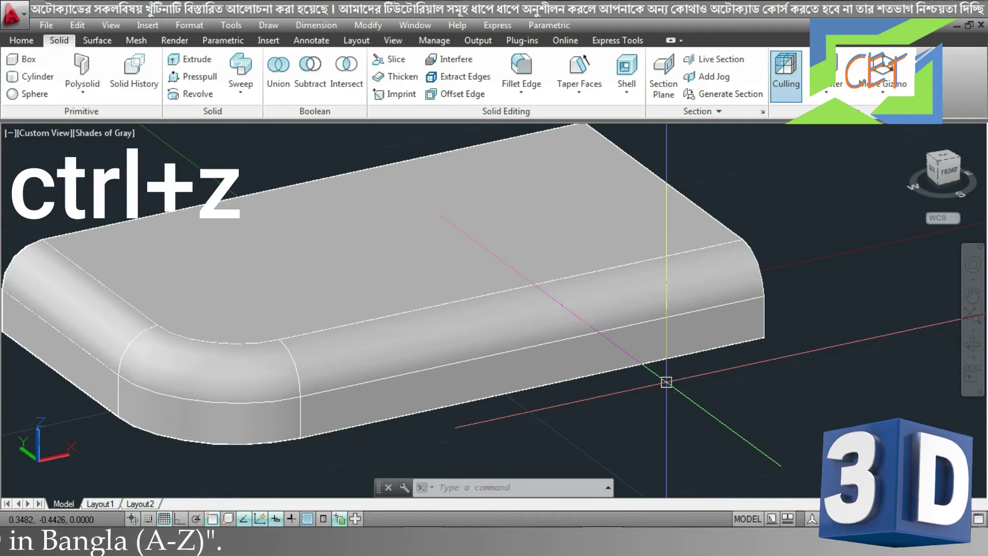
key(ctrl+z)
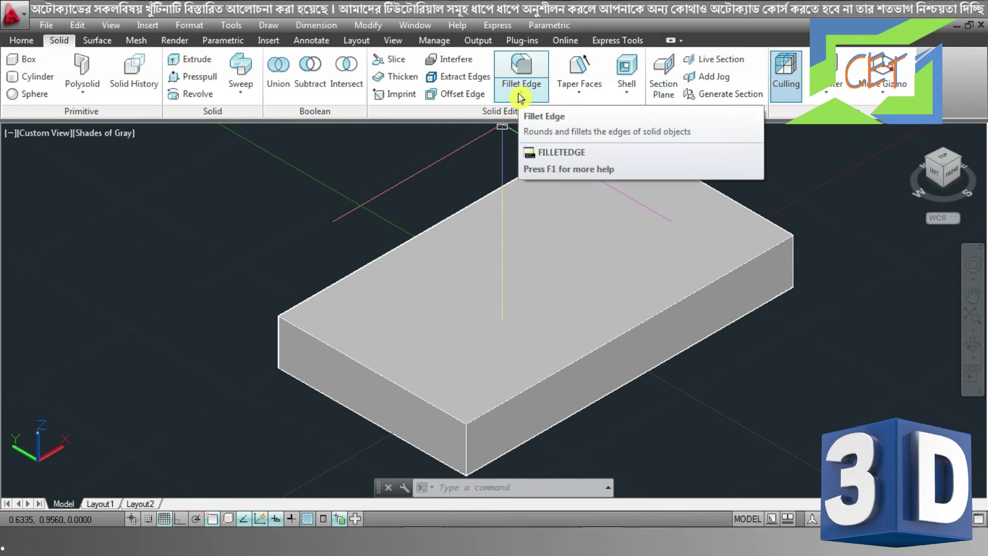
click(368, 25)
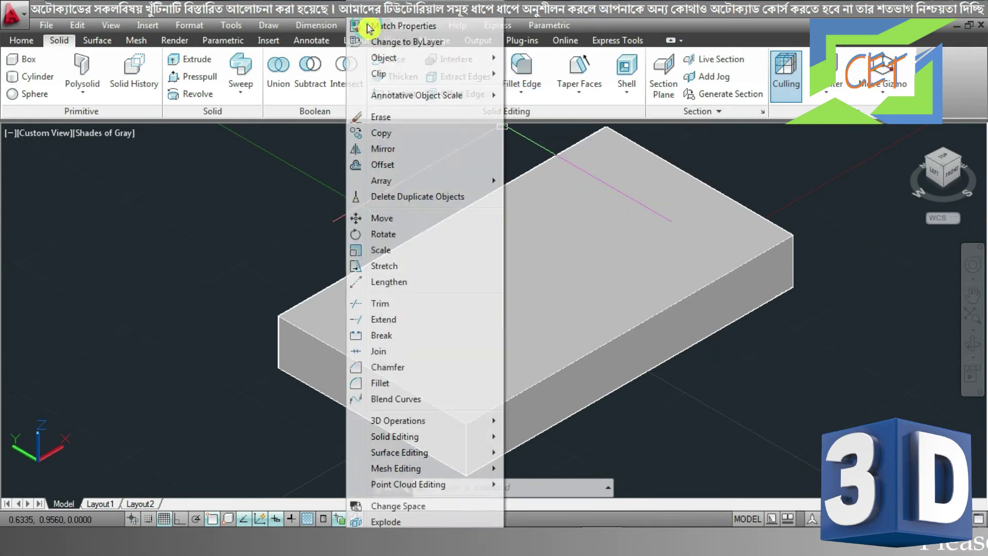
mouse_move(394, 437)
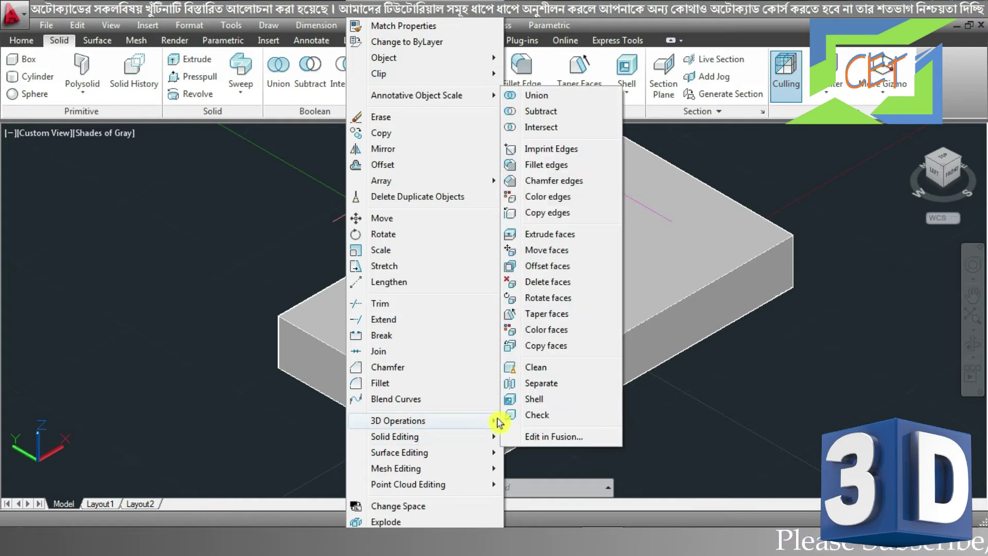
click(558, 182)
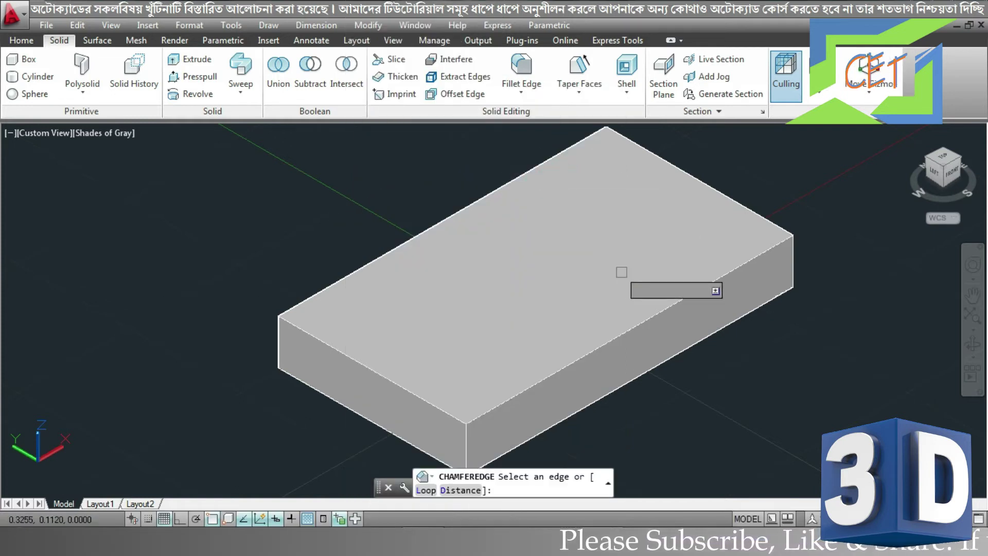
Pick a long top edge of the box for chamfering and set both distances to 0.01.
click(636, 325)
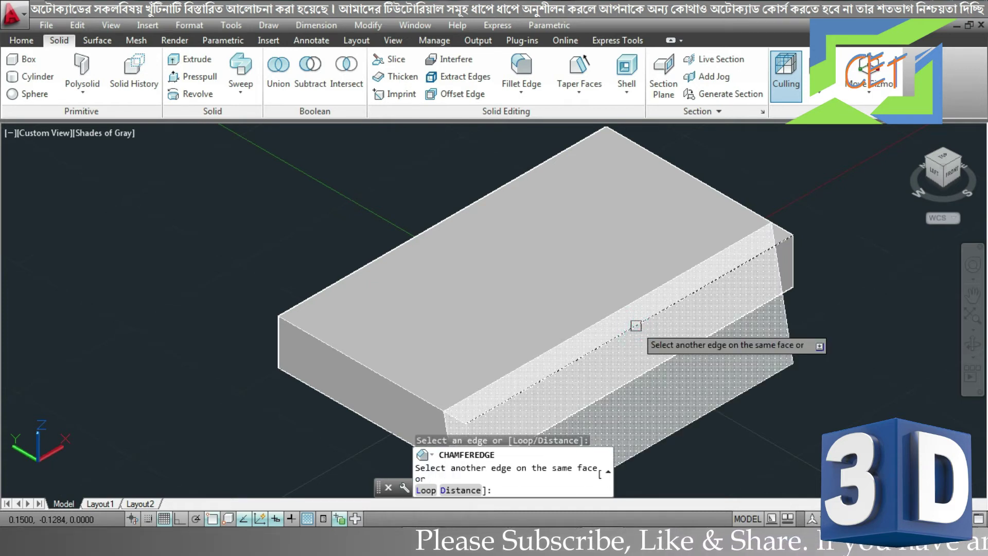
mouse_move(806, 373)
shift+middle_down()
mouse_move(863, 328)
mouse_move(918, 304)
mouse_move(911, 287)
mouse_move(896, 314)
mouse_move(841, 315)
mouse_move(867, 340)
shift+middle_up()
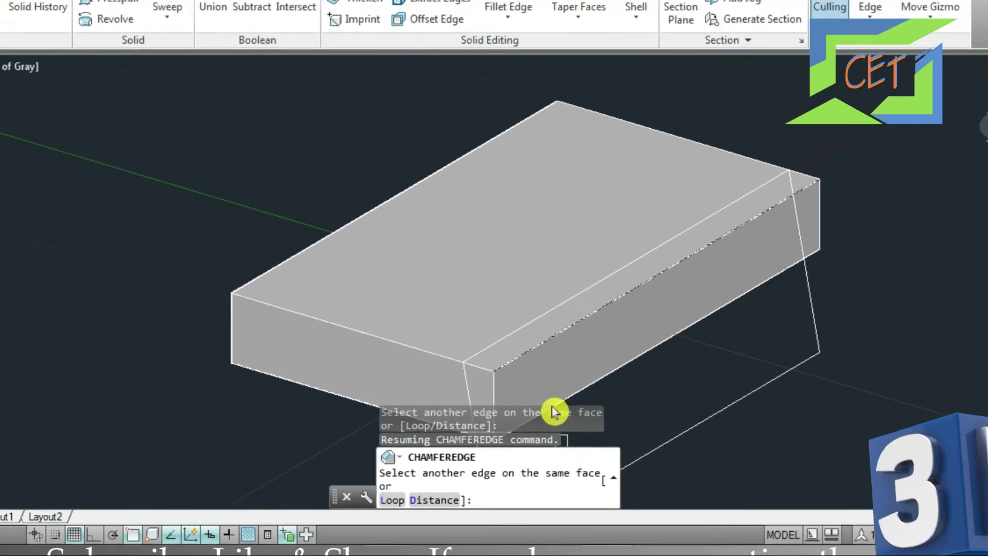
text(d)
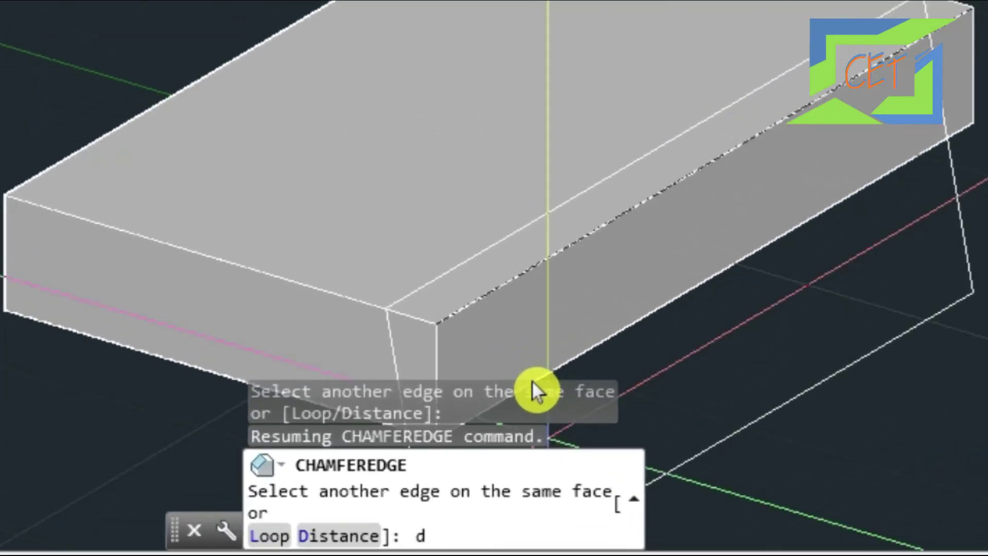
key(Return)
text(.01)
key(Return)
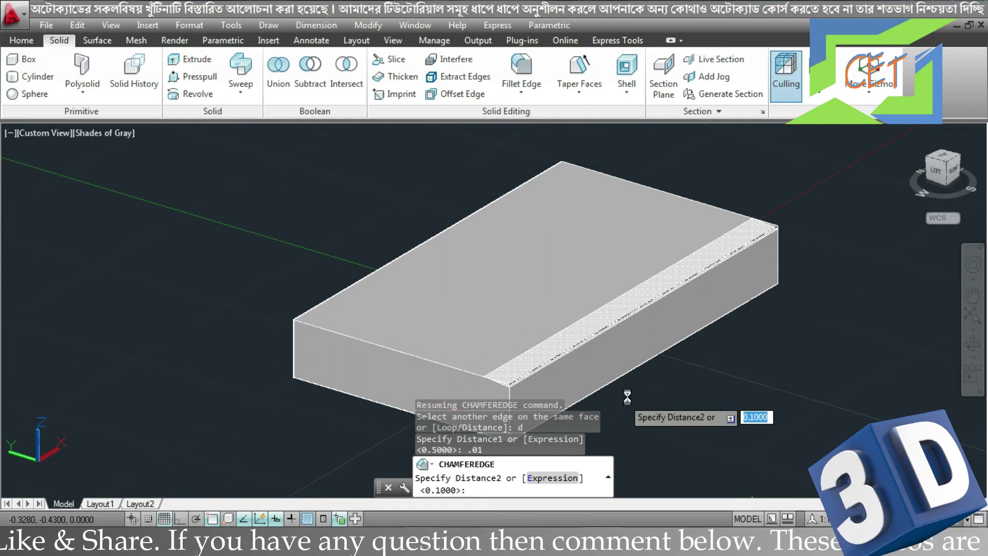
mouse_move(639, 410)
shift+middle_down()
mouse_move(681, 362)
mouse_move(640, 369)
mouse_move(633, 389)
shift+middle_up()
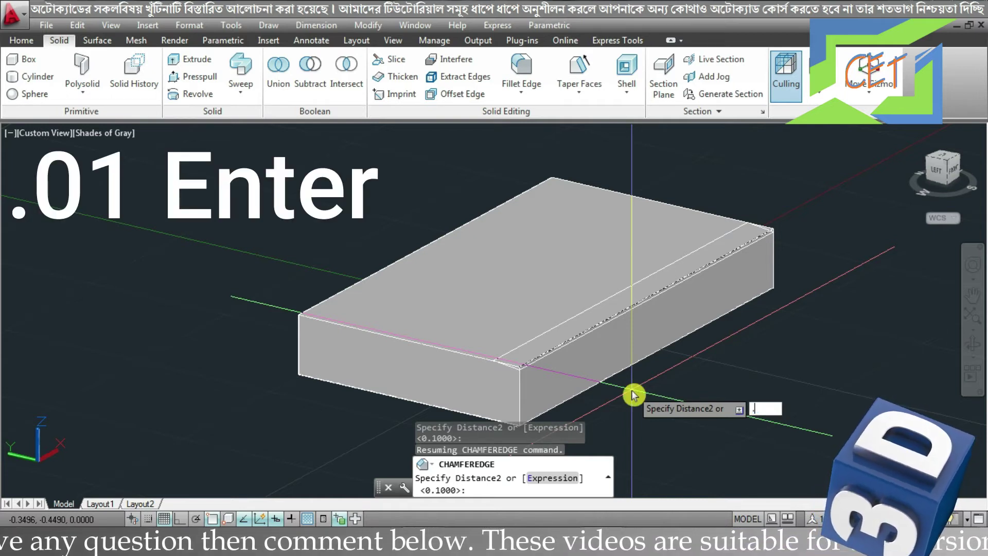
text(.01)
key(Return)
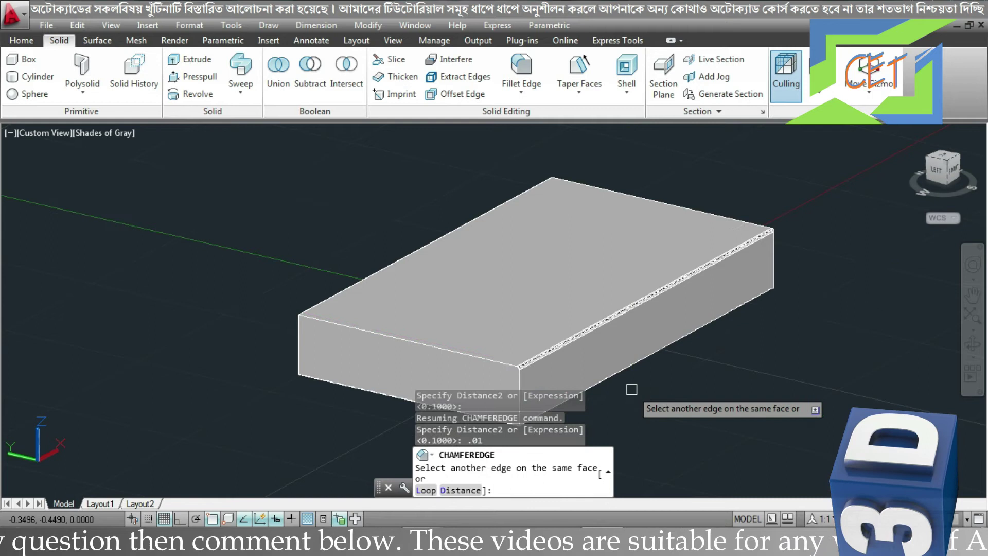
mouse_move(673, 353)
shift+middle_down()
mouse_move(720, 340)
mouse_move(722, 320)
mouse_move(728, 331)
mouse_move(703, 359)
shift+middle_up()
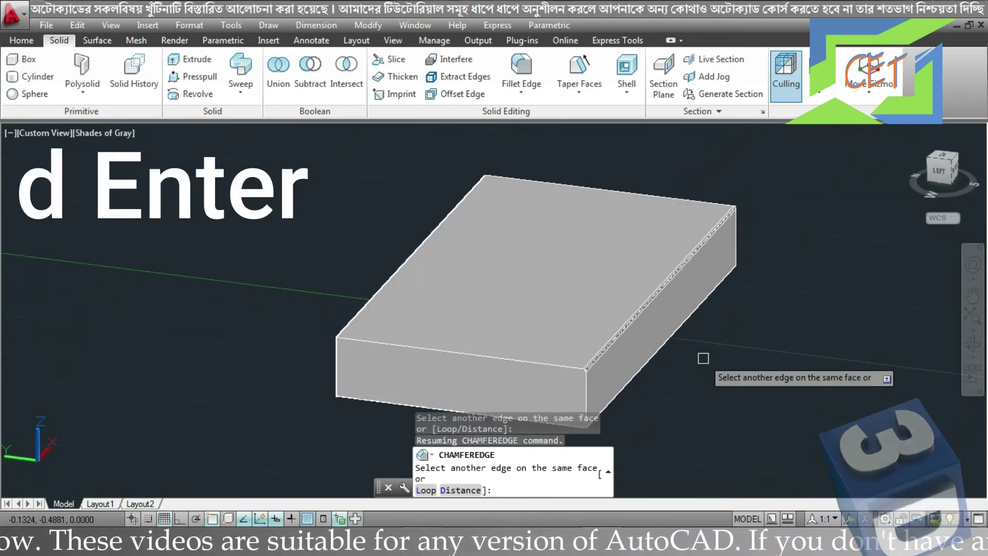
text(d)
Change both chamfer distances to 0.05 and finish edge selection.
key(Return)
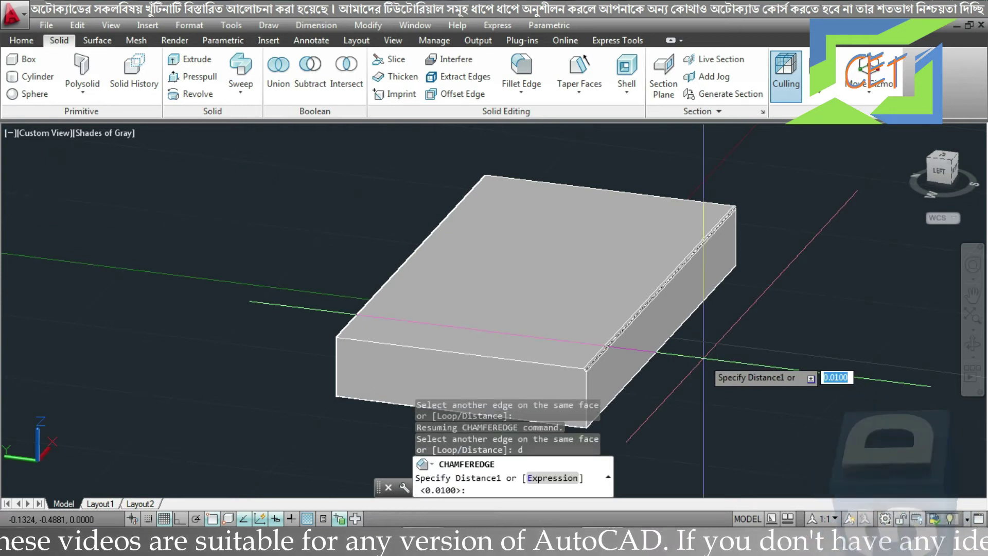
text(05)
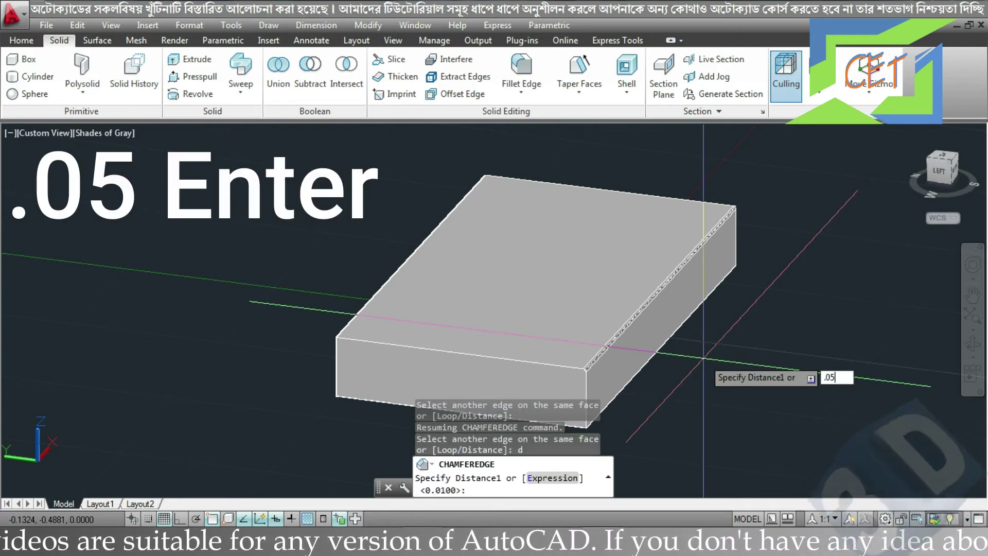
key(Return)
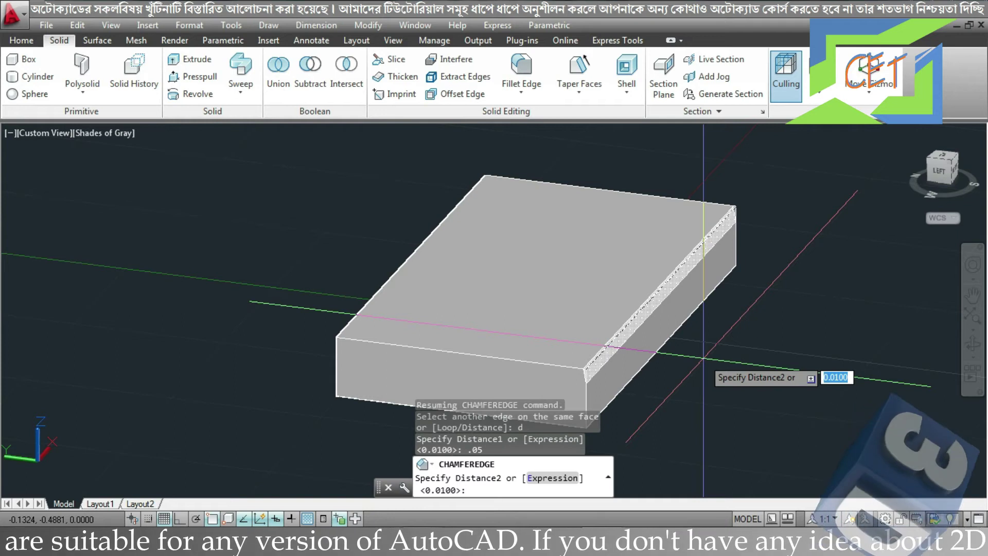
text(.05)
key(Return)
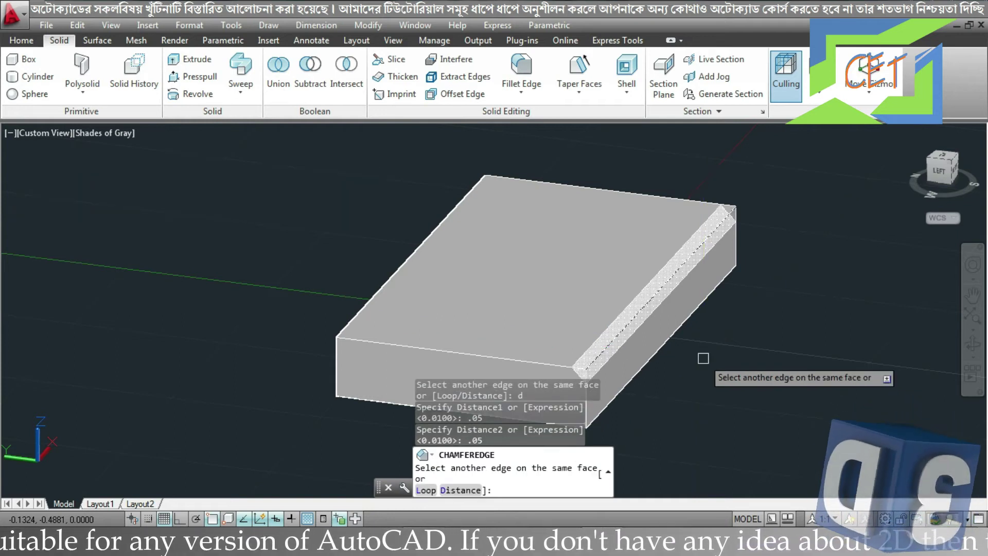
mouse_move(720, 337)
shift+middle_down()
mouse_move(731, 314)
mouse_move(696, 346)
shift+middle_up()
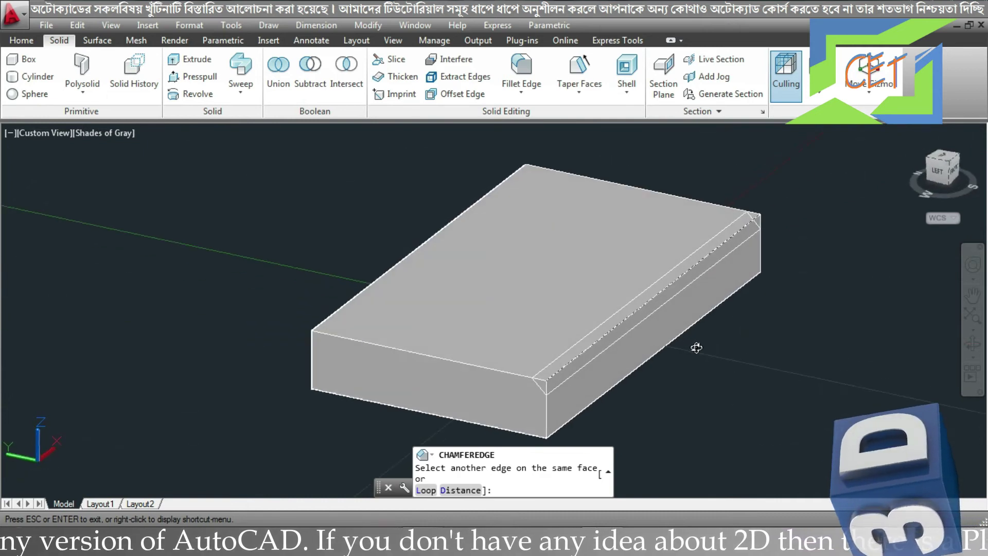
key(Return)
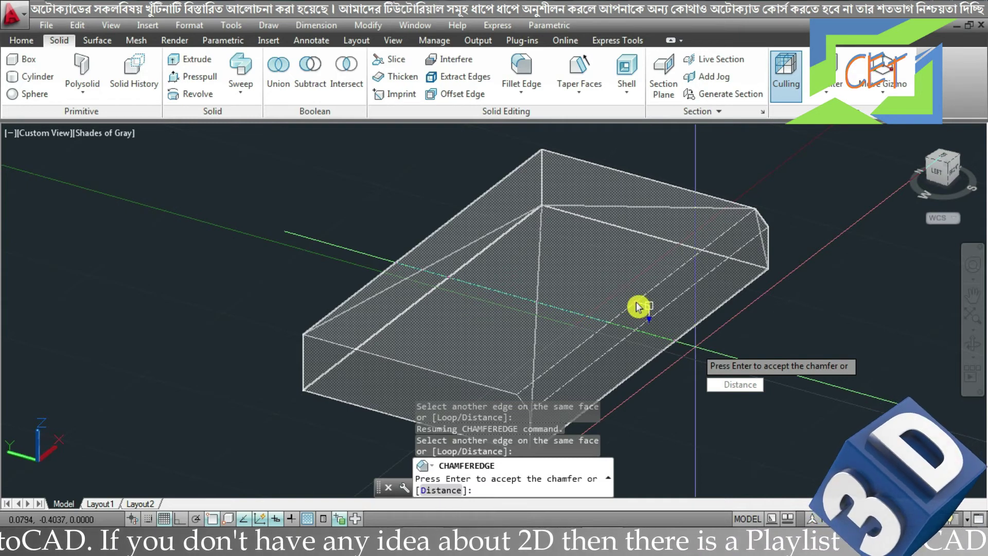
Bevel the slab's long top edge by enlarging both chamfer distances with the Distance option.
text(d)
key(Return)
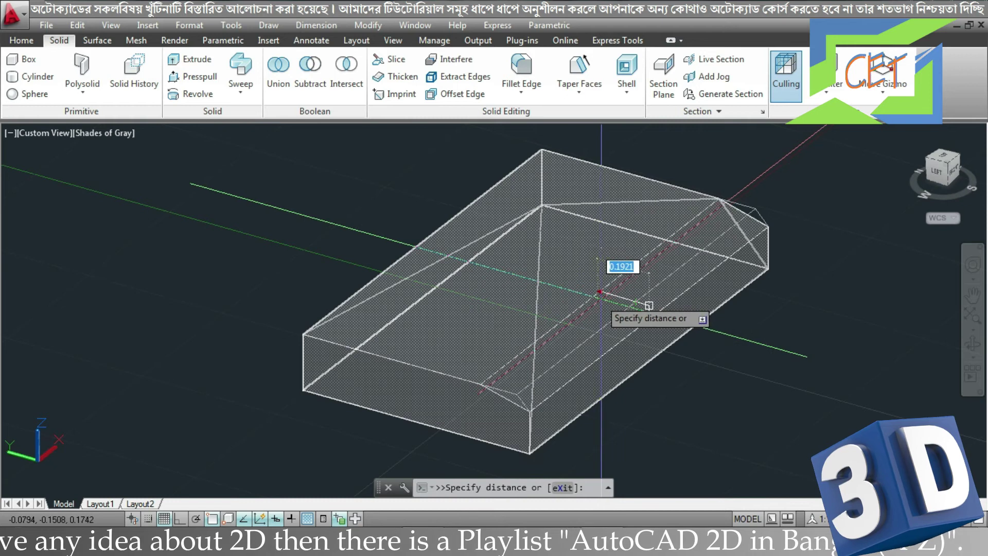
click(630, 307)
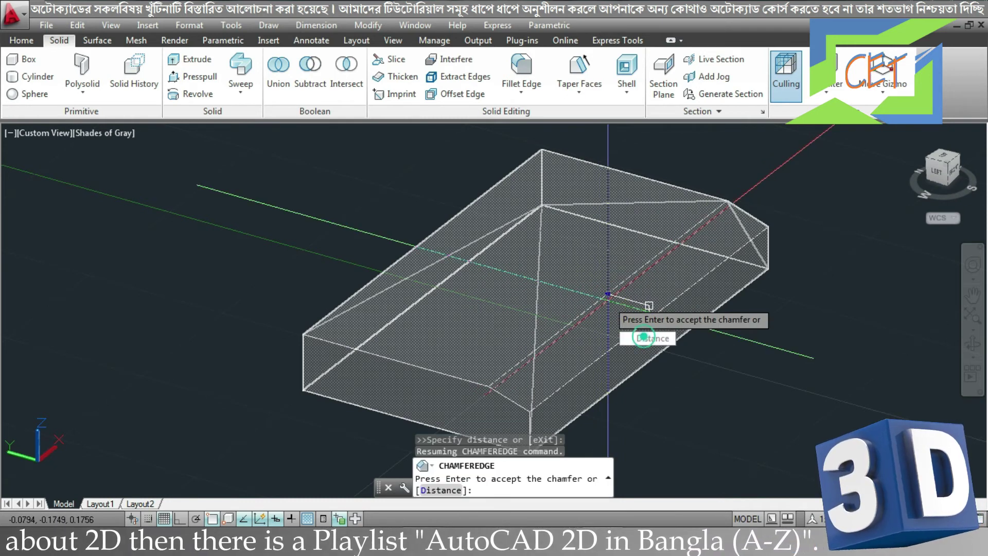
click(644, 339)
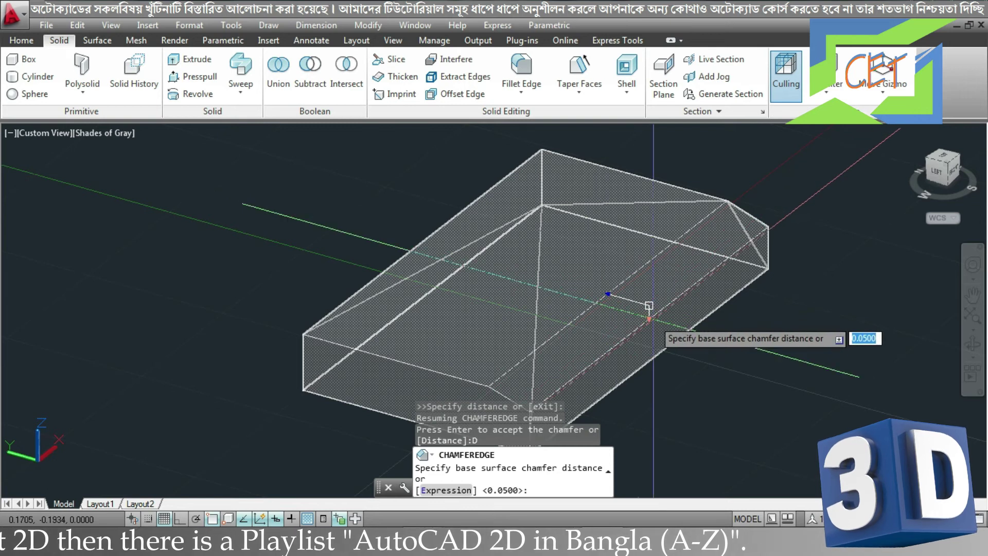
click(649, 306)
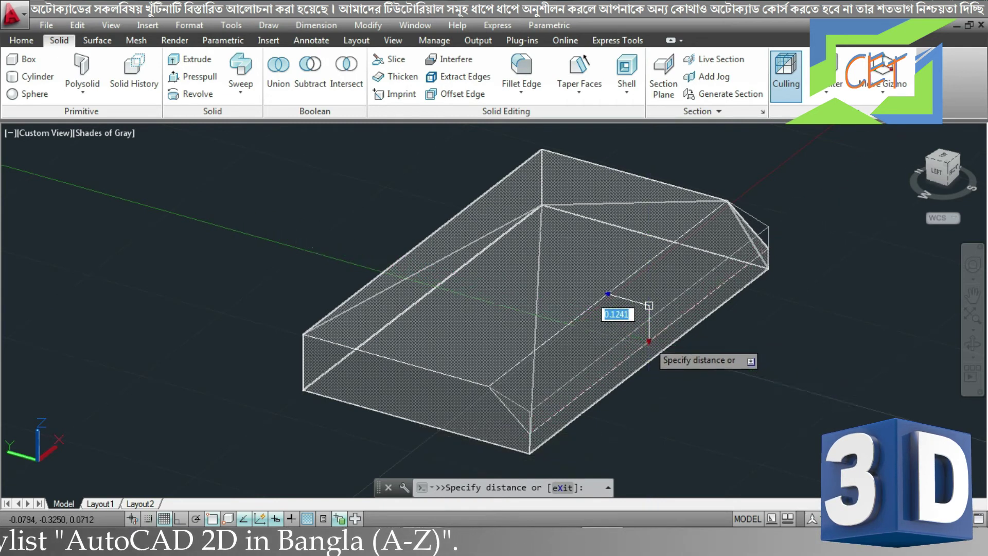
click(649, 340)
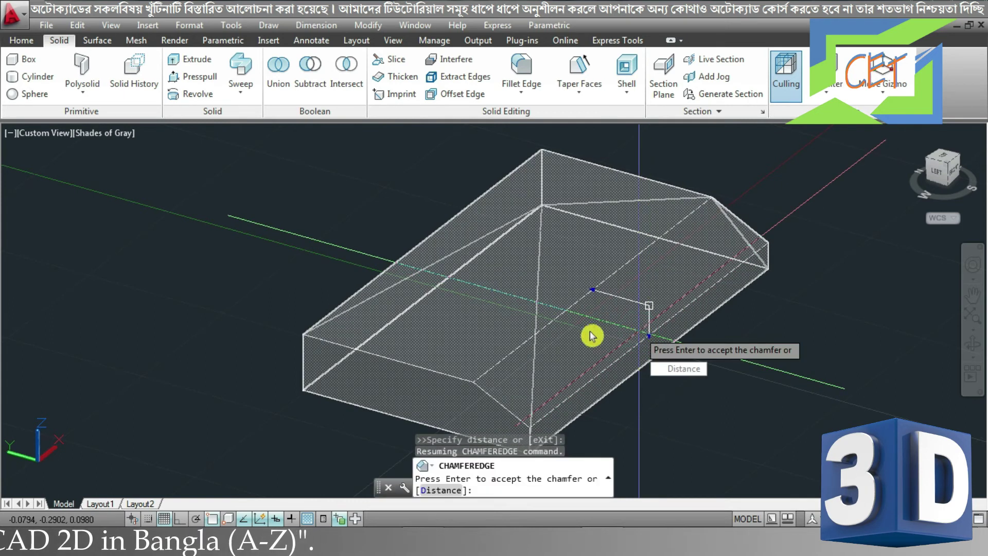
key(Return)
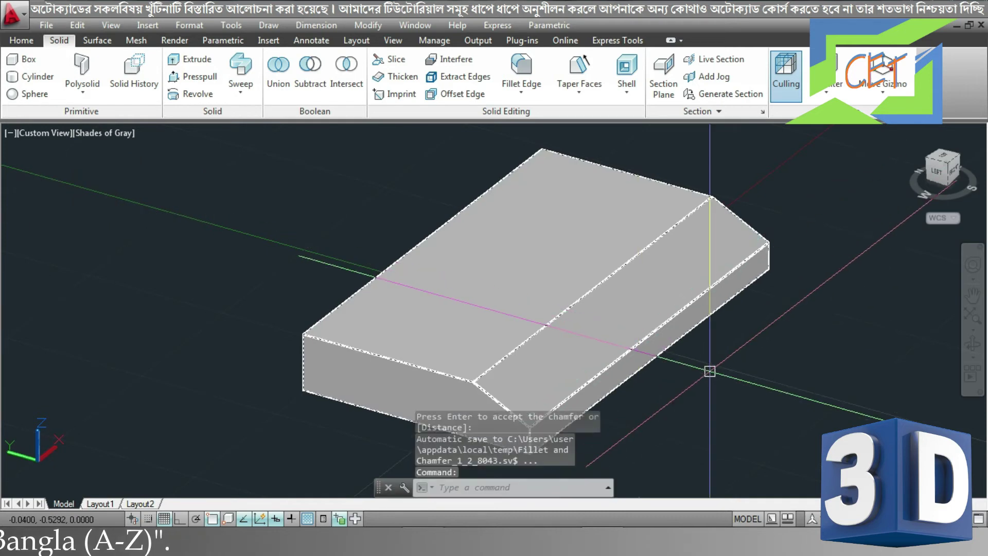
Inspect the chamfered slab, undo it back to a plain box, and turn on Dynamic UCS.
mouse_move(656, 332)
shift+middle_down()
mouse_move(701, 370)
mouse_move(515, 355)
mouse_move(457, 331)
mouse_move(510, 364)
mouse_move(623, 378)
mouse_move(717, 367)
mouse_move(747, 350)
shift+middle_up()
drag(747, 350, 698, 375)
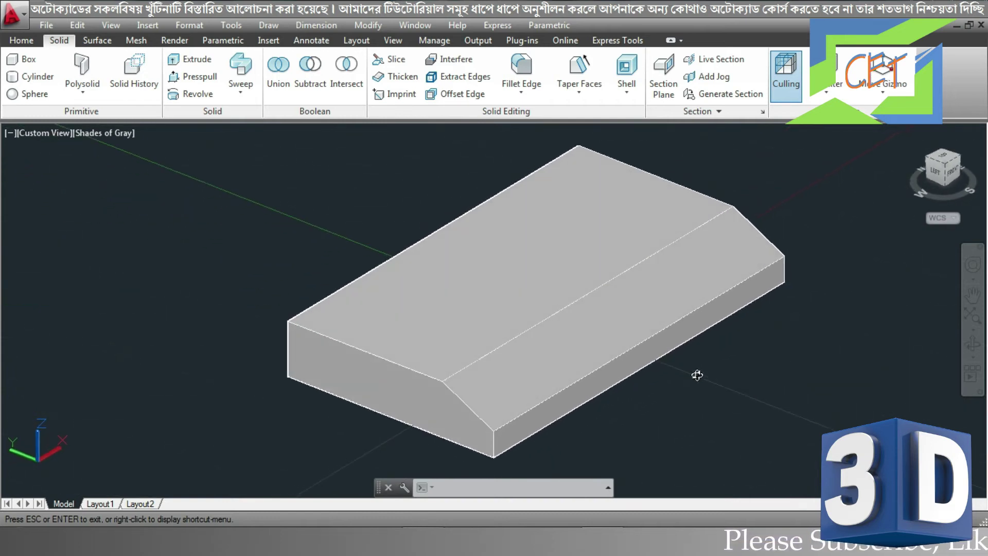
key(Escape)
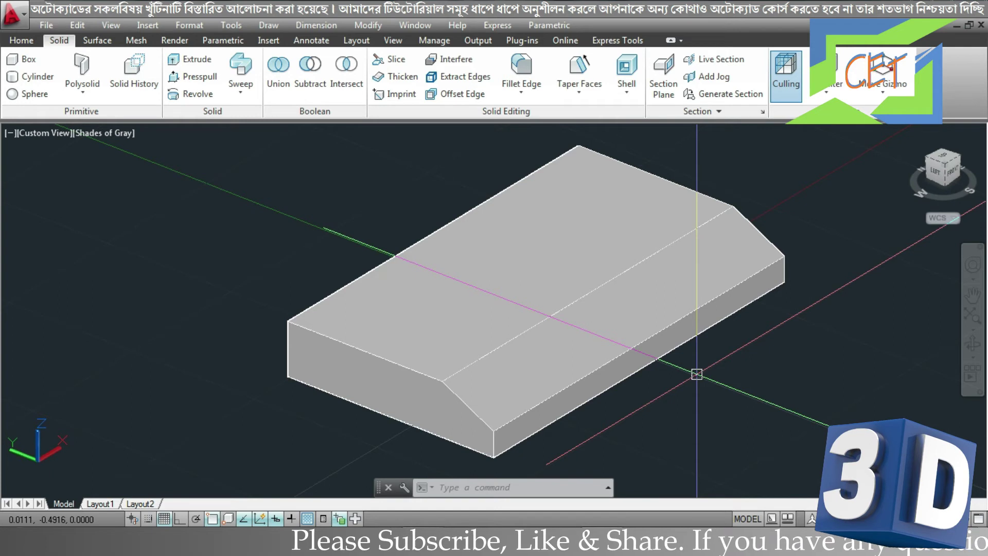
key(ctrl+z)
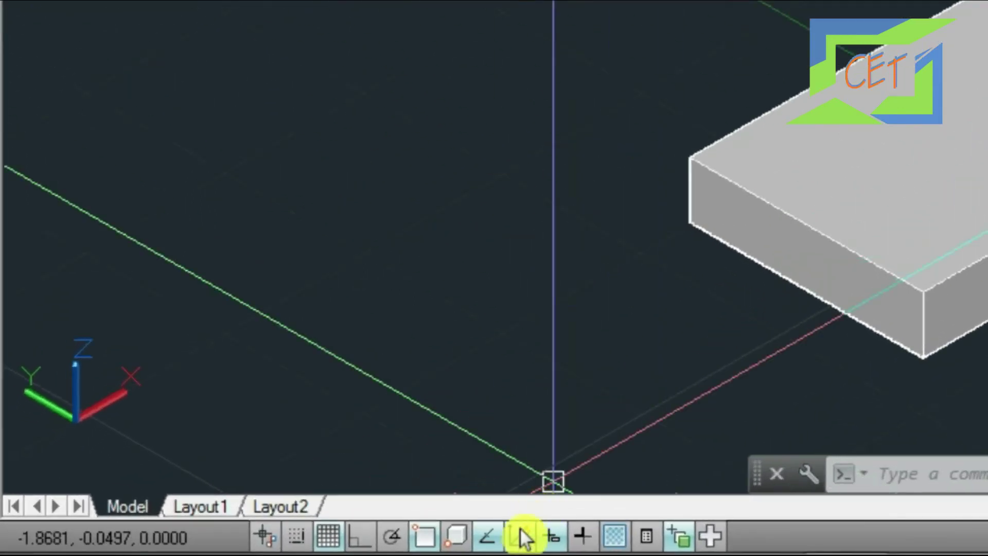
click(519, 540)
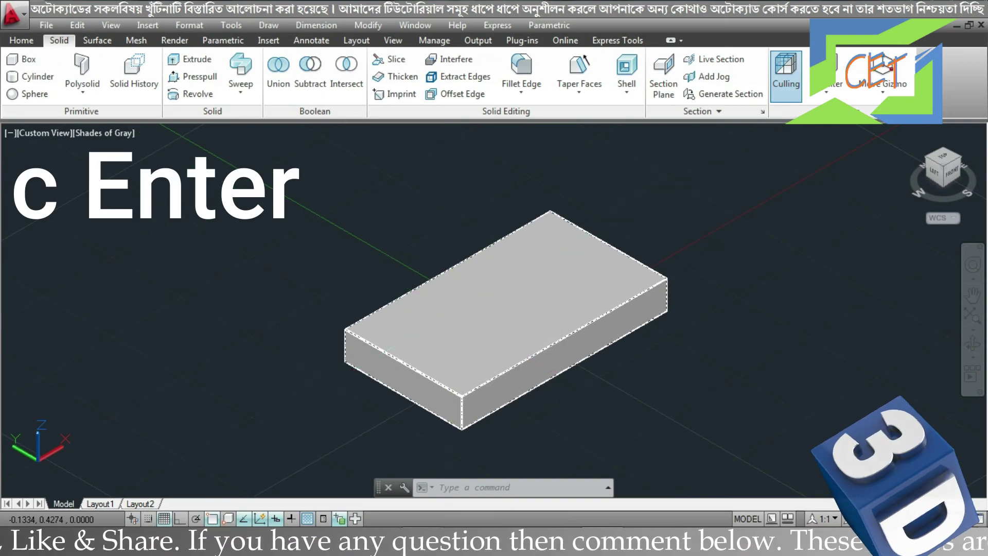
Draw two circles on the slab's top face, one at the front and one toward the back.
text(c)
key(Return)
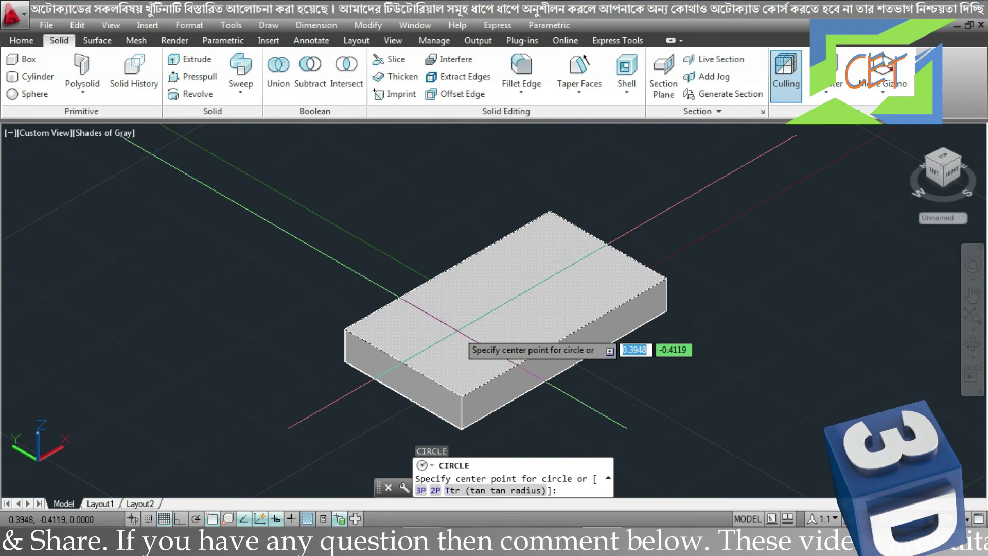
click(458, 332)
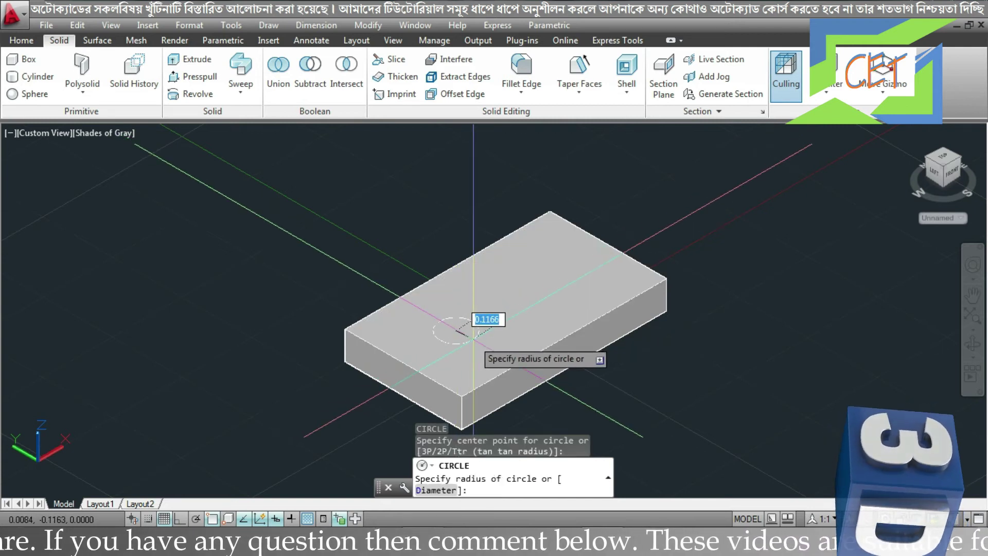
click(473, 340)
key(space)
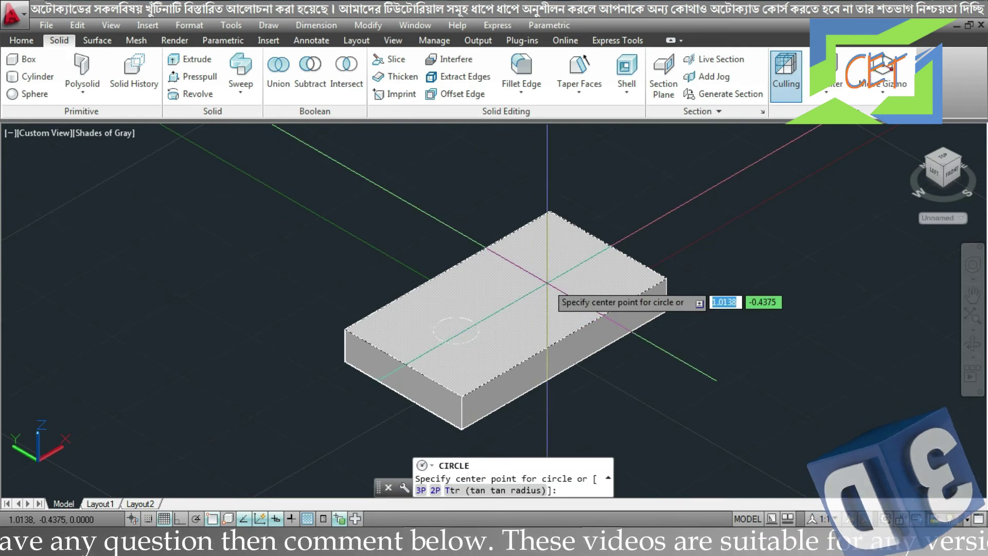
click(547, 282)
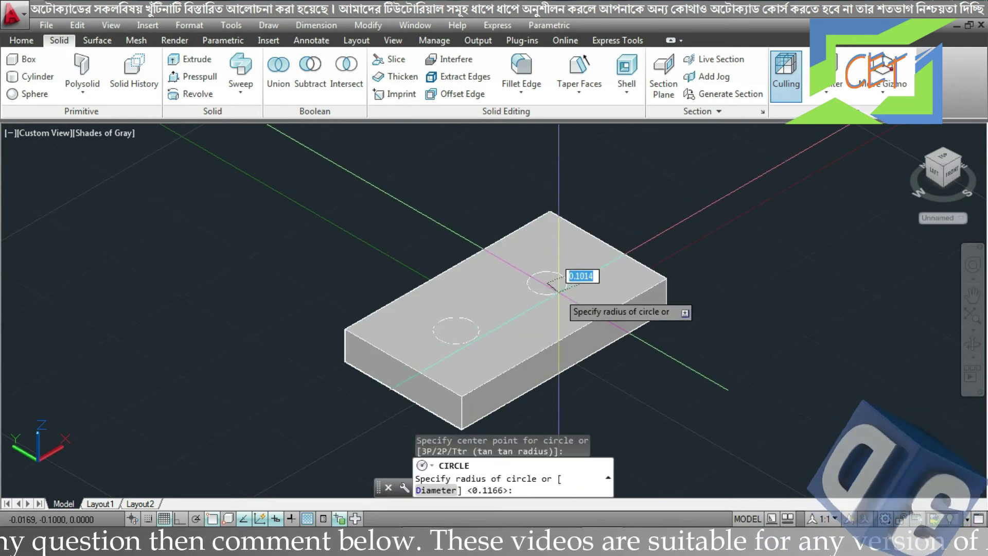
click(561, 292)
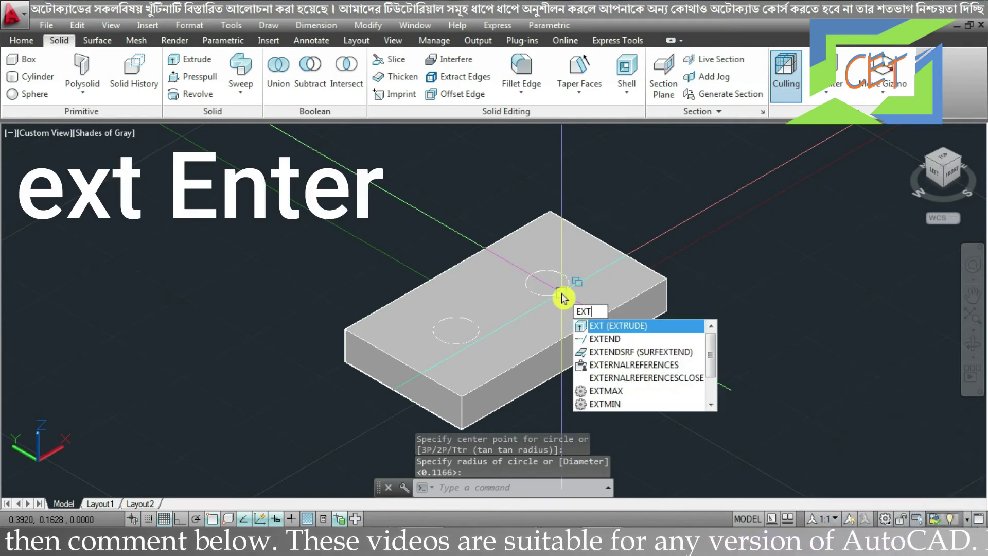
Extrude the front circle into a short cylinder and the back circle into a taller one.
key(Return)
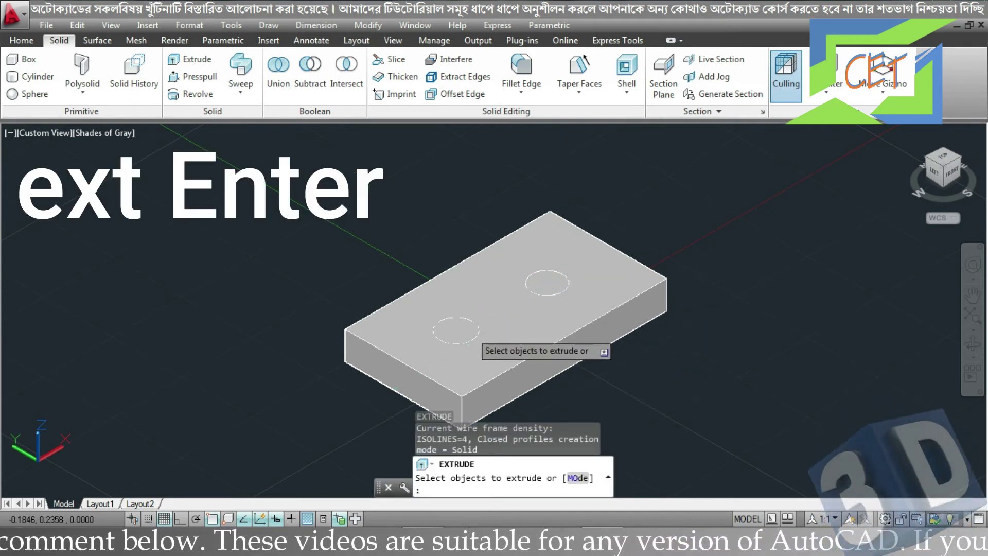
click(479, 331)
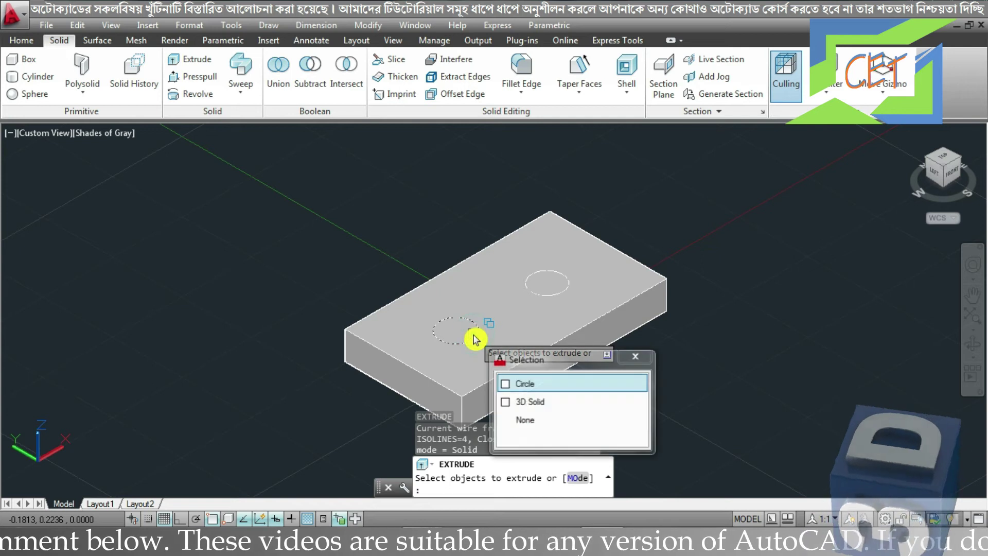
click(514, 388)
key(Return)
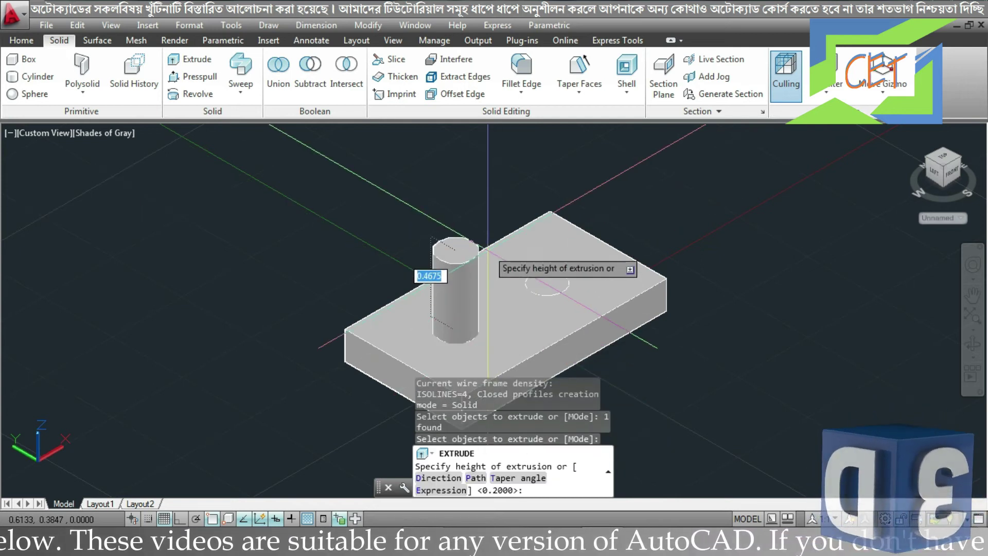
click(488, 249)
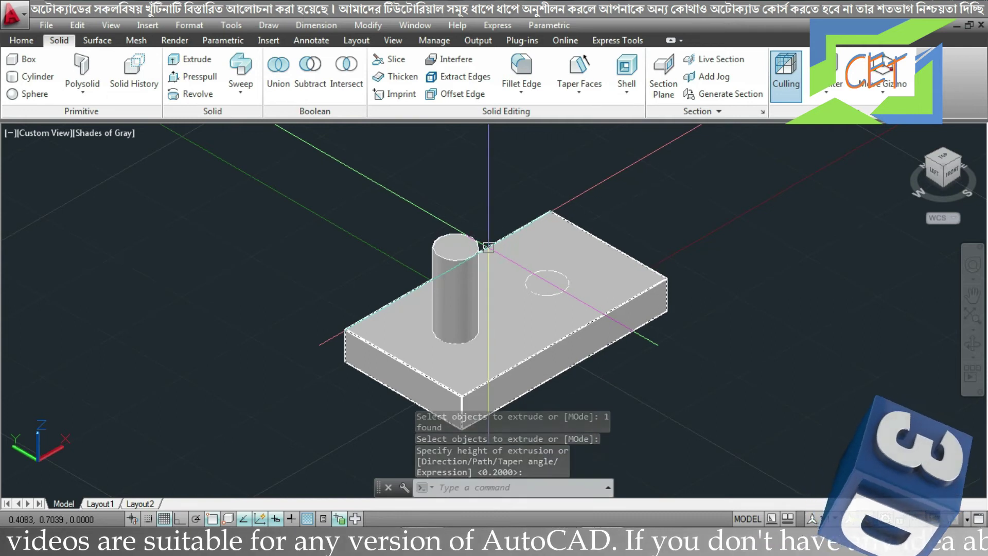
key(Return)
click(544, 293)
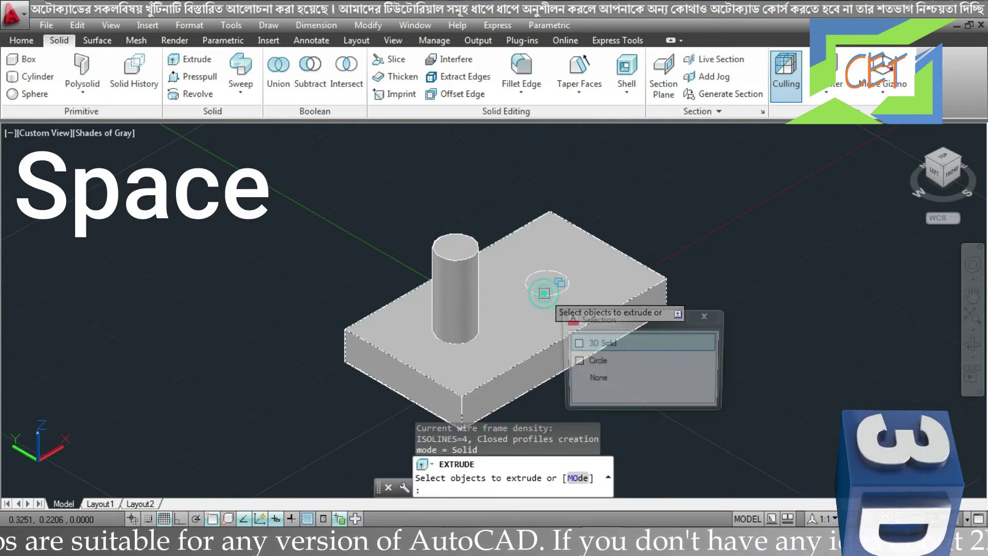
click(588, 361)
key(Return)
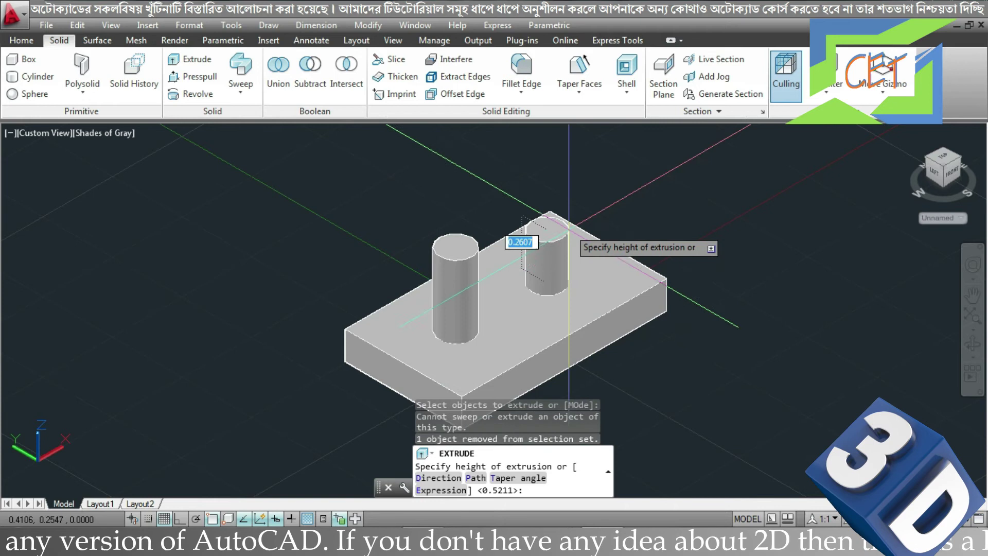
click(521, 178)
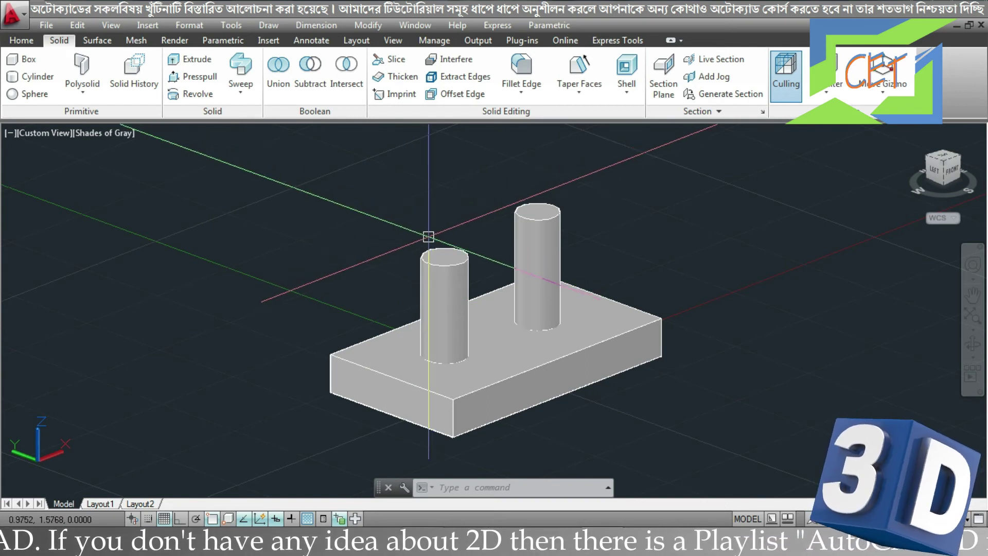
Round the shorter front cylinder's top rim with a 0.03-radius edge fillet.
scroll(429, 237, up, 3)
scroll(429, 237, up, 1)
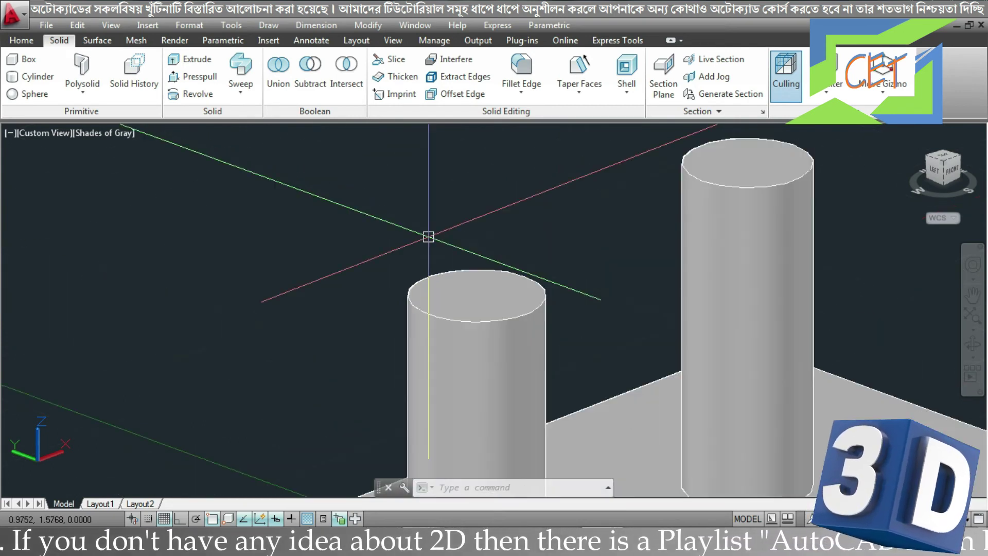
click(521, 66)
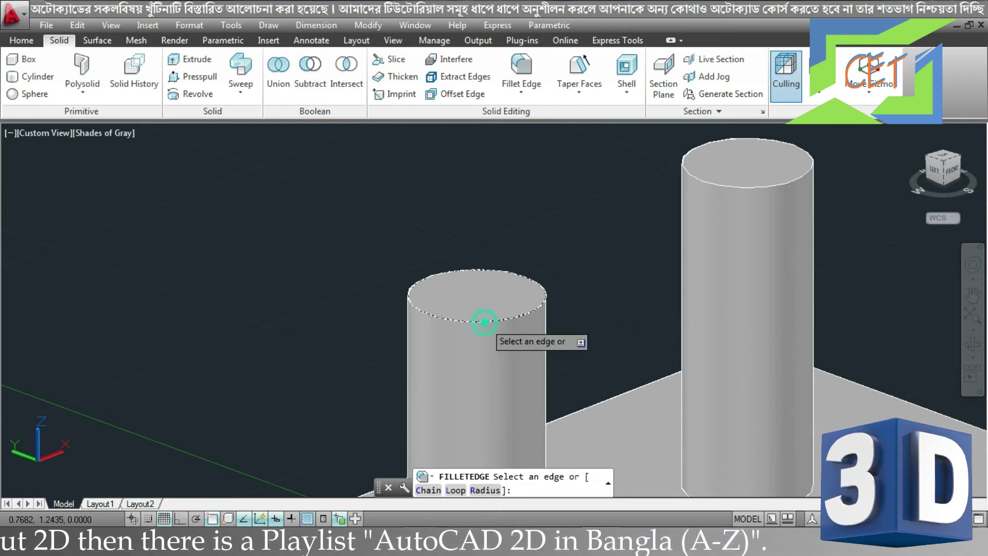
click(485, 322)
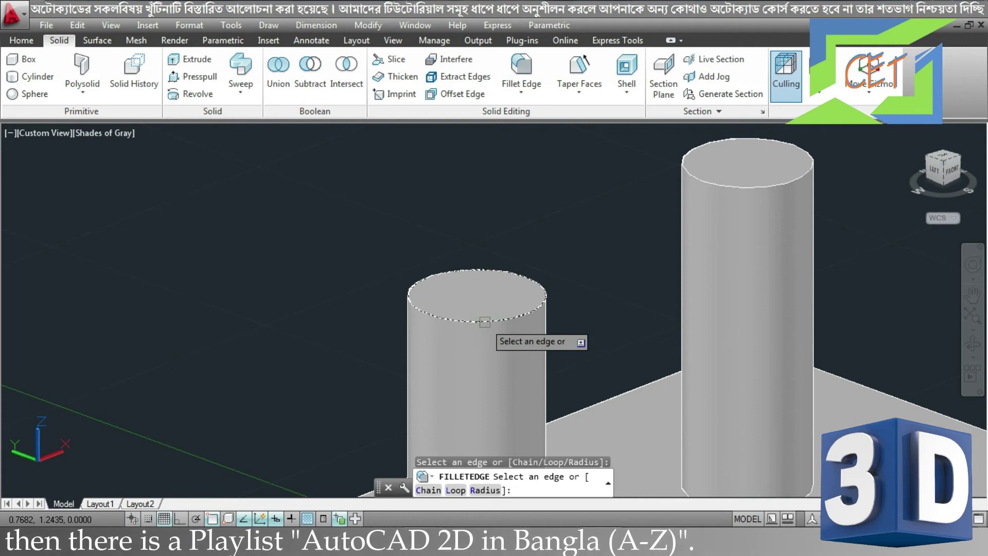
text(r)
key(Return)
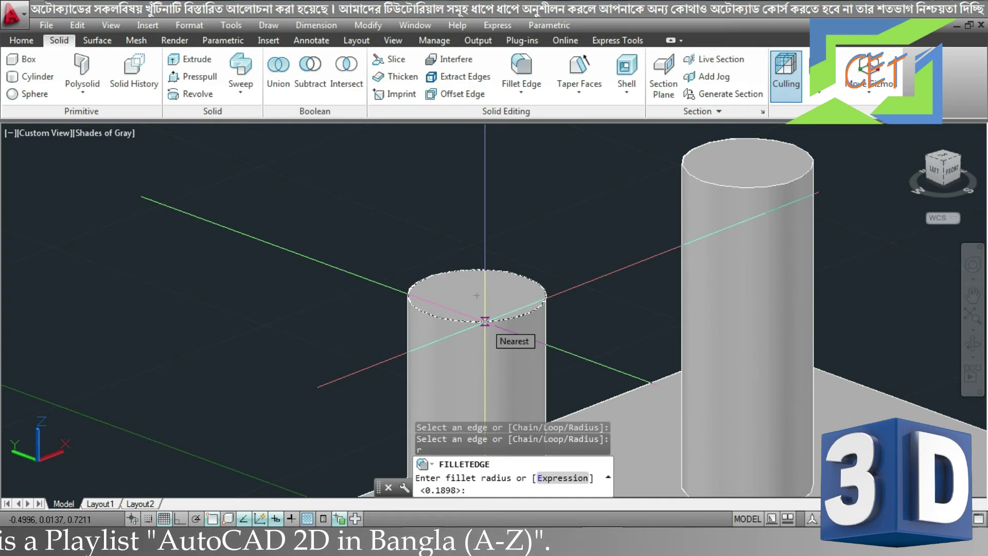
text(.0)
key(Return)
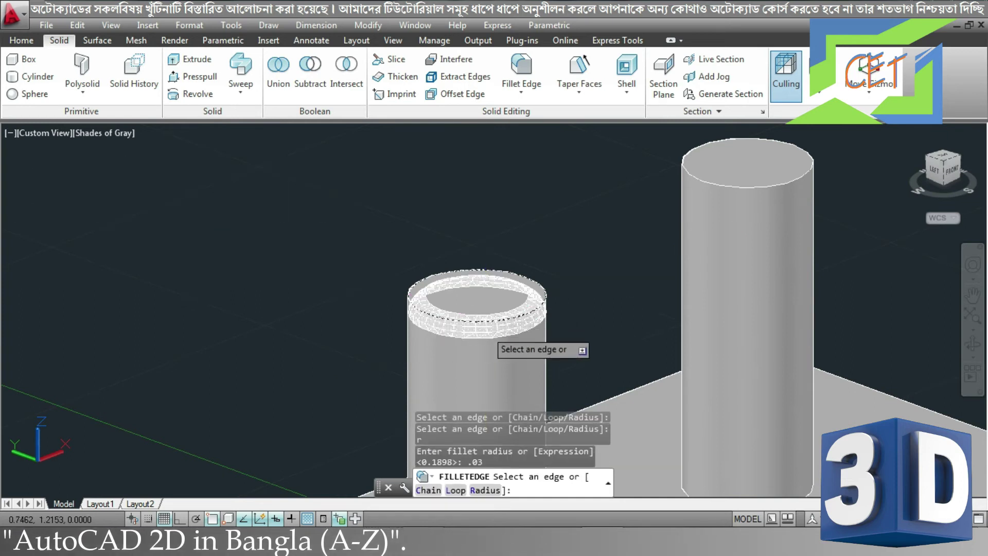
click(490, 322)
key(Return)
key(Return)
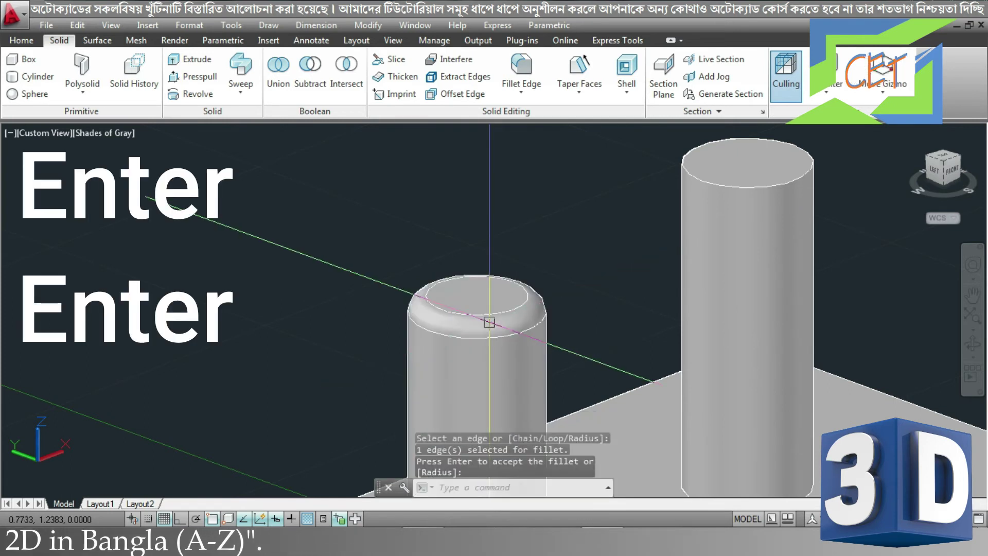
key(Return)
mouse_move(379, 342)
shift+middle_down()
mouse_move(368, 380)
mouse_move(296, 338)
mouse_move(287, 317)
mouse_move(278, 381)
mouse_move(254, 358)
mouse_move(221, 349)
mouse_move(263, 389)
mouse_move(287, 393)
mouse_move(324, 393)
mouse_move(342, 364)
shift+middle_up()
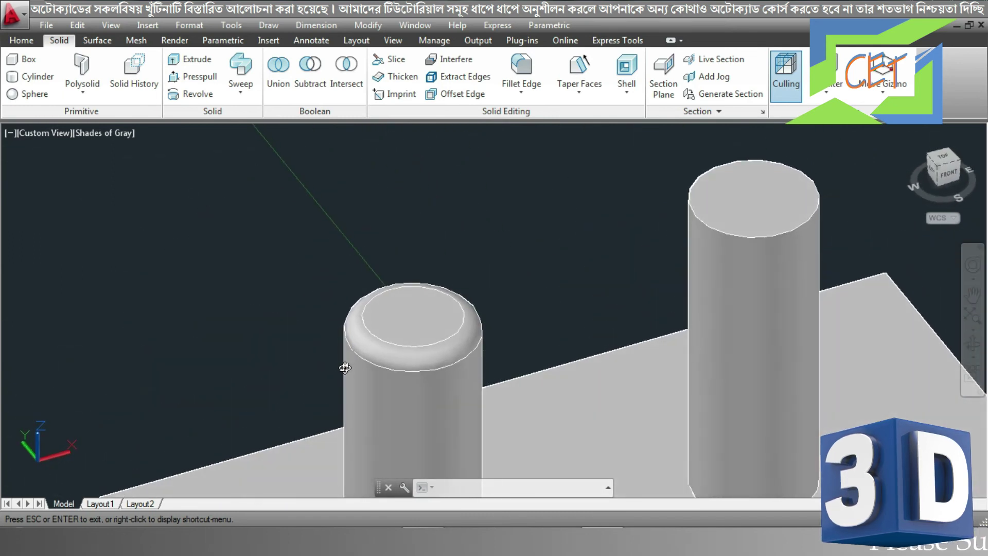
click(739, 236)
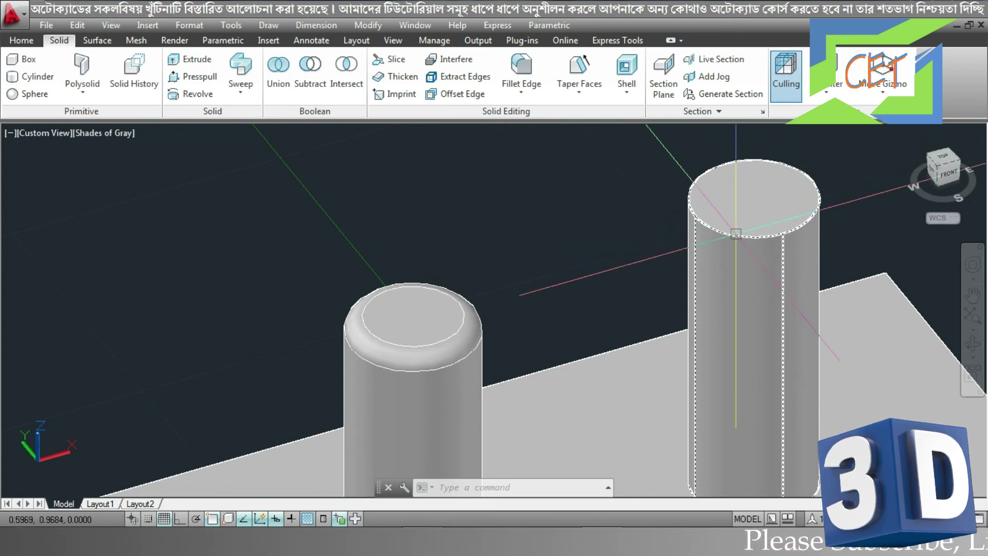
Bevel the taller cylinder's top rim with chamfer distances 0.03 and 0.04.
click(523, 91)
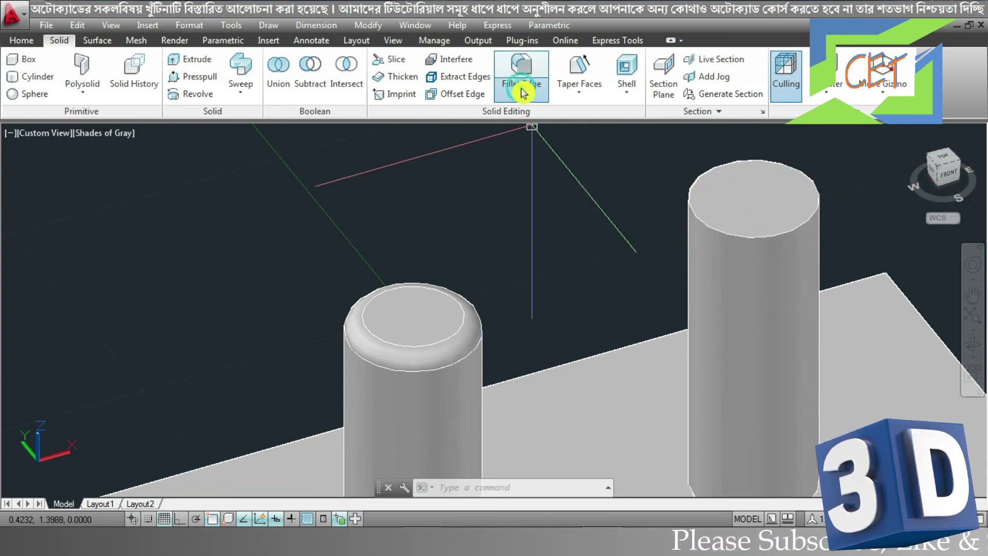
click(555, 148)
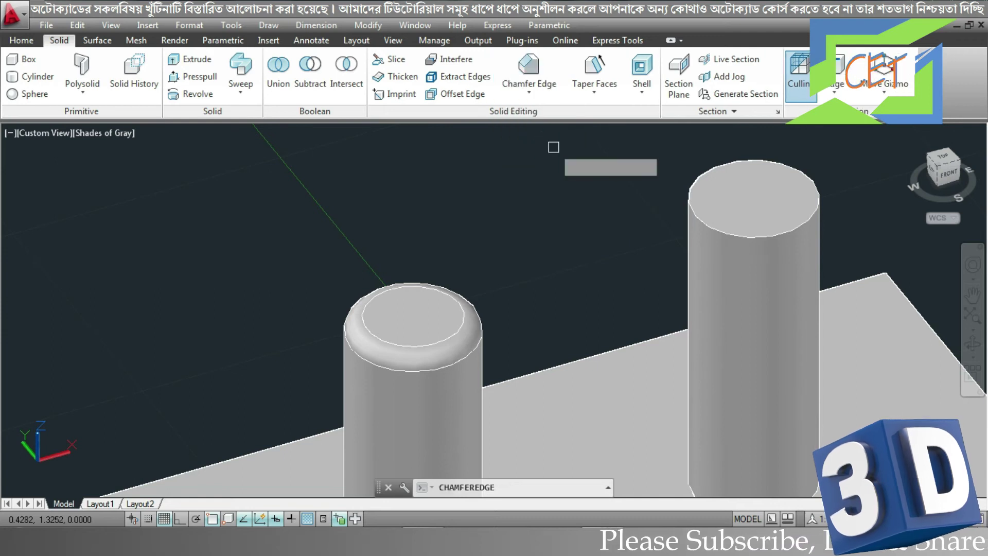
click(718, 230)
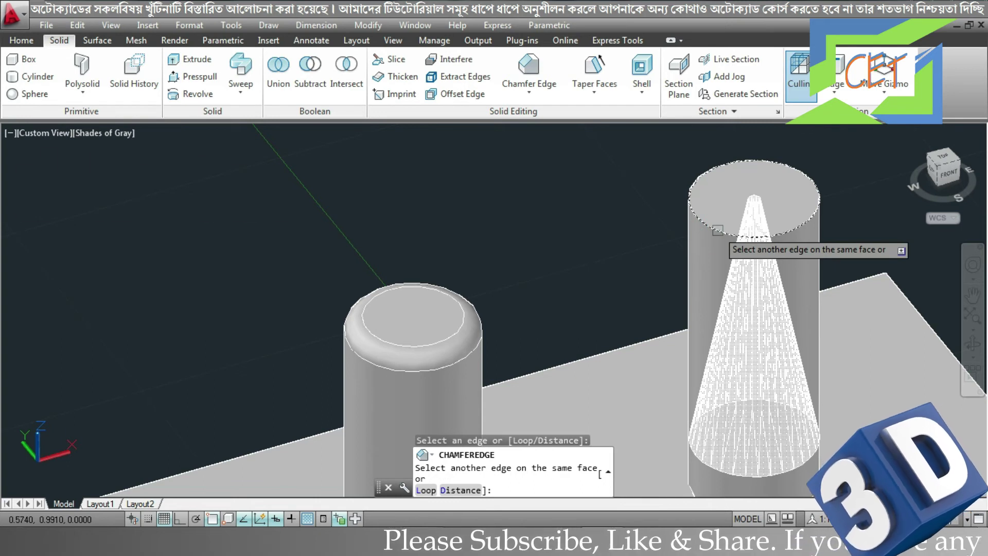
text(d)
key(Return)
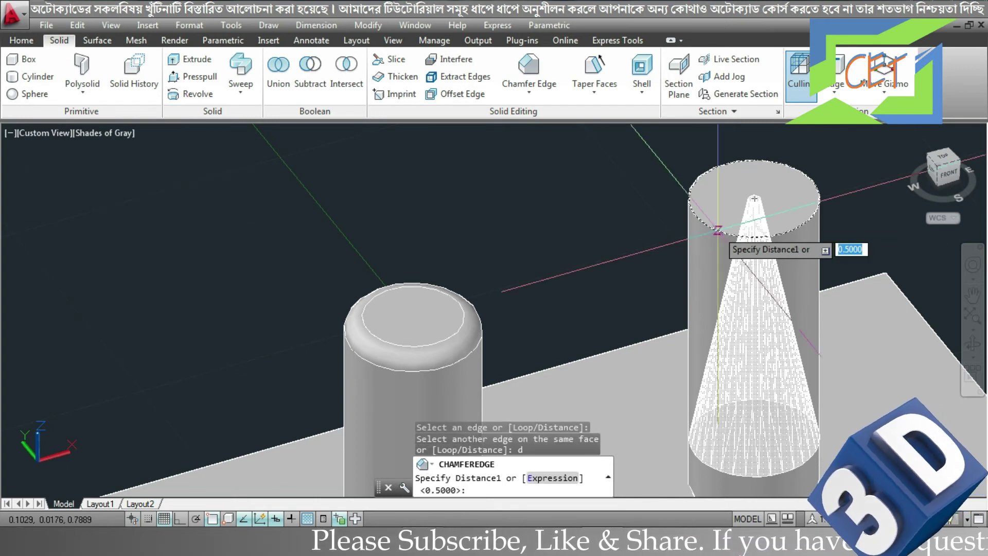
text(.03)
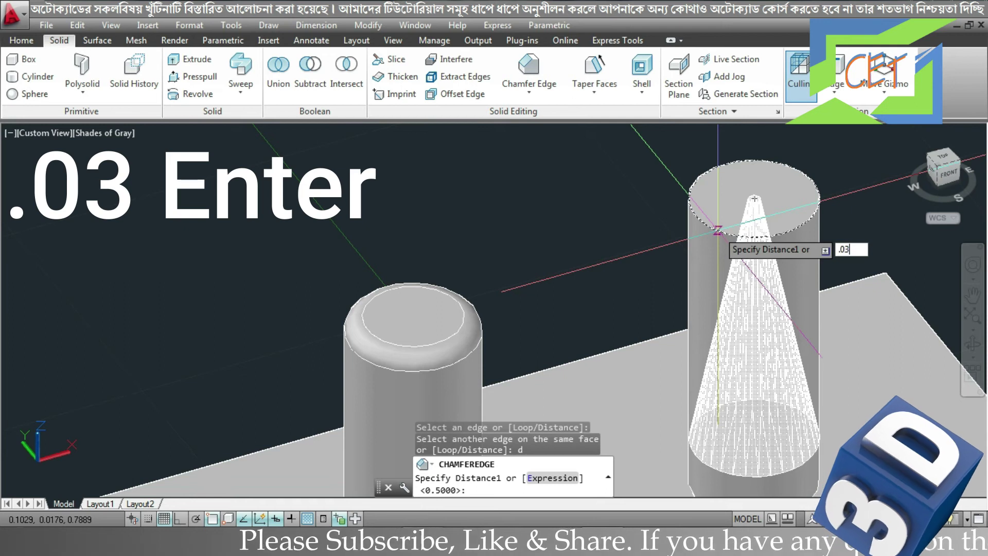
key(Return)
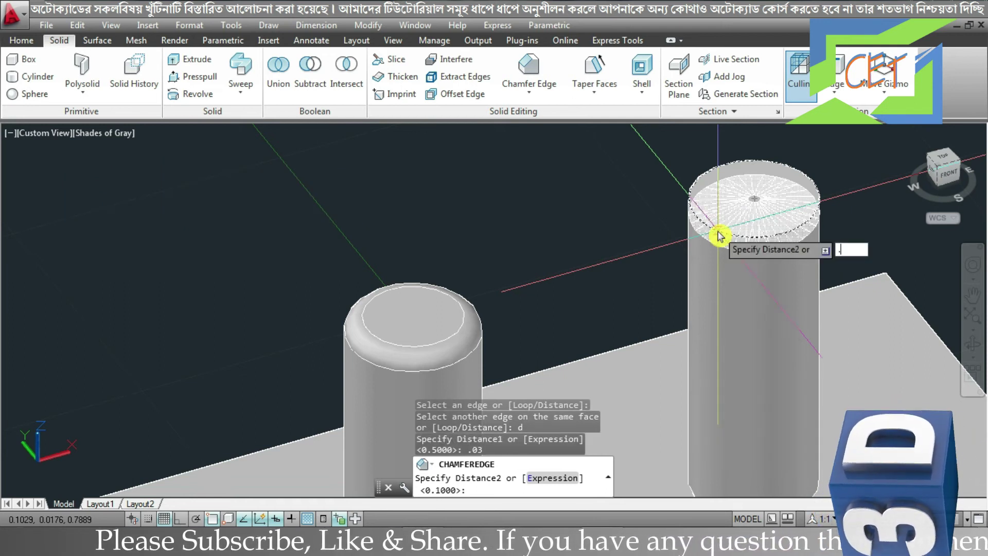
text(04)
key(Return)
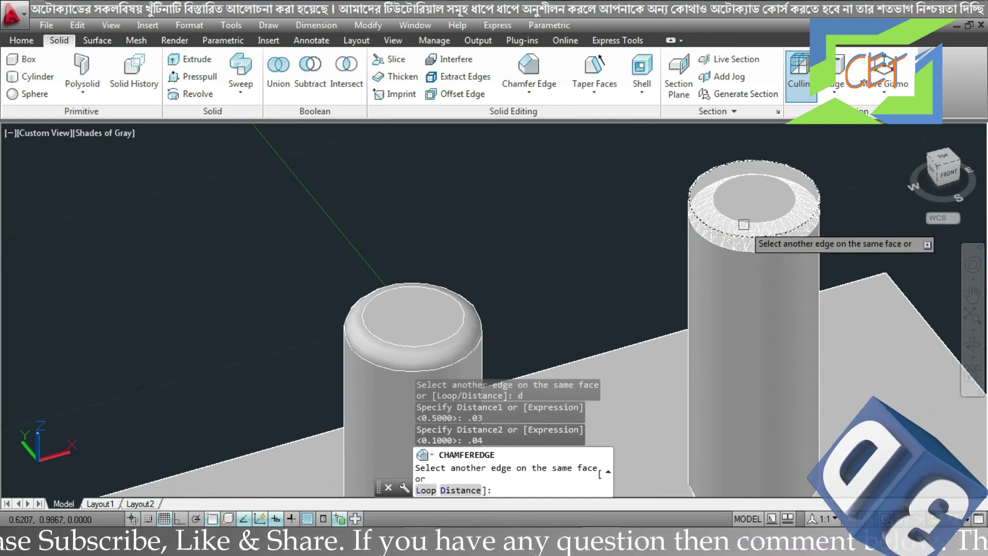
key(Return)
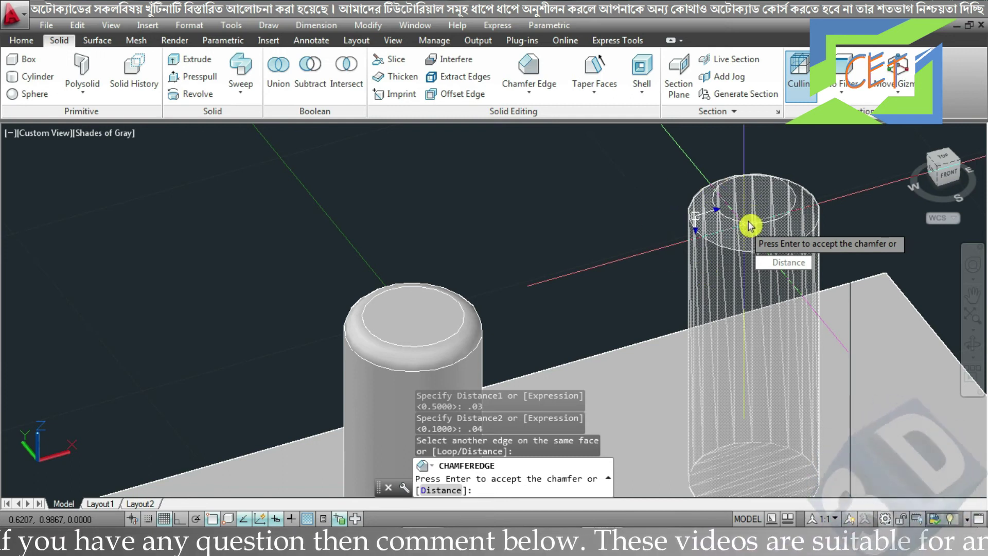
key(Return)
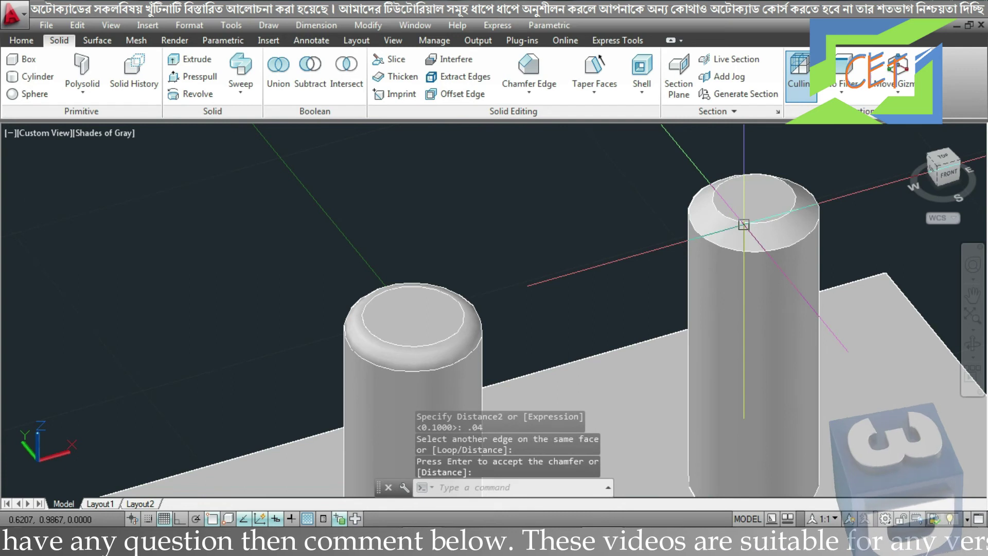
mouse_move(743, 225)
shift+middle_down()
mouse_move(629, 229)
mouse_move(611, 202)
mouse_move(615, 278)
shift+middle_up()
Fillet the left cylinder's base edge where it meets the slab.
scroll(616, 266, down, 3)
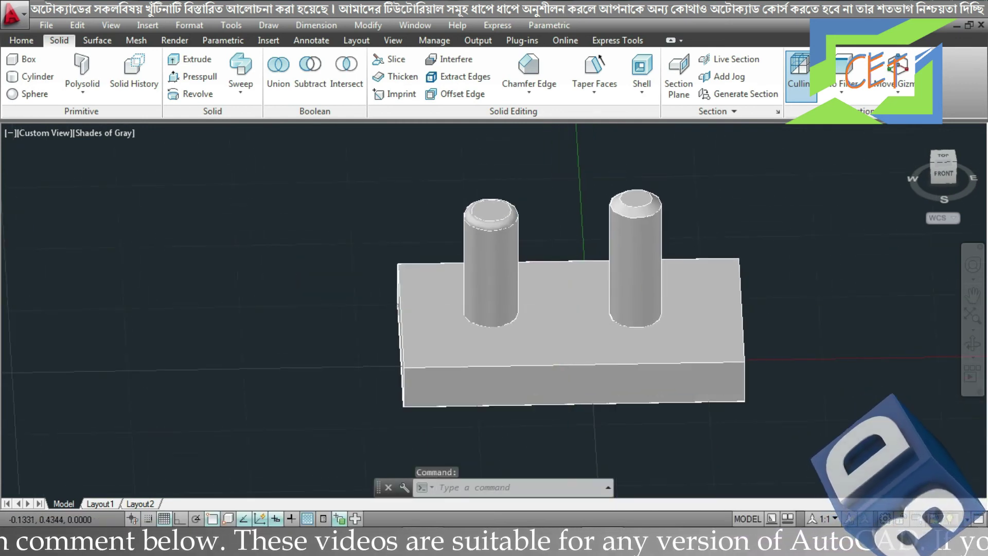
scroll(547, 313, up, 4)
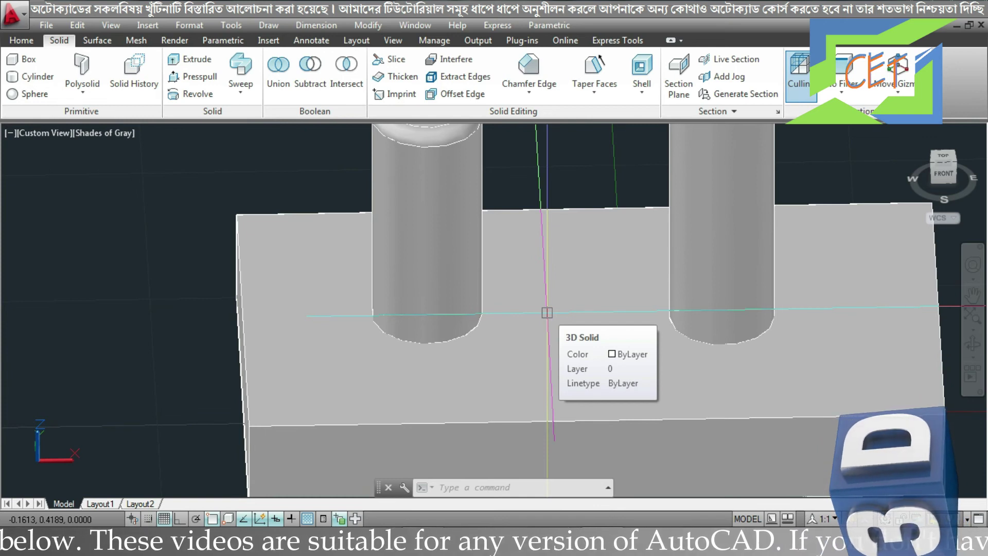
click(530, 92)
click(533, 117)
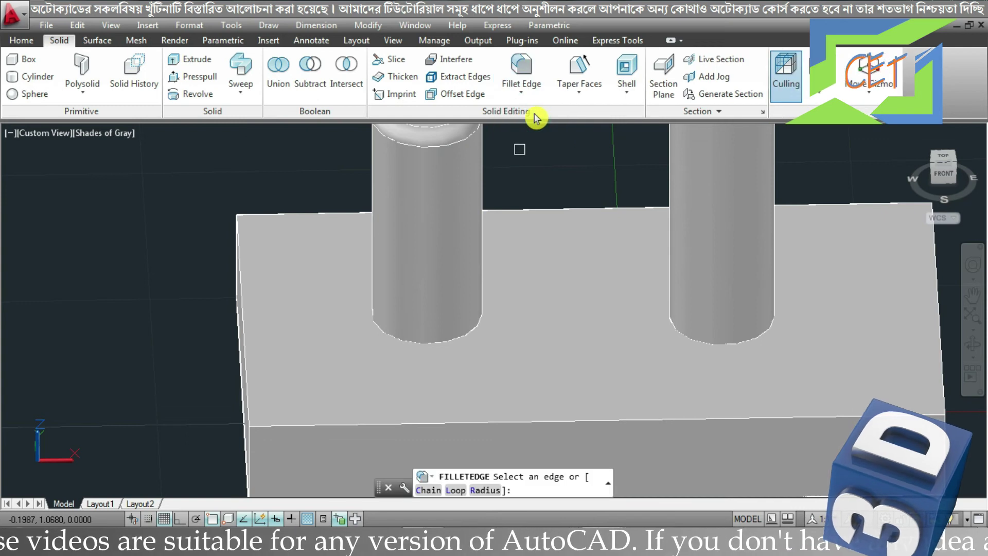
click(451, 340)
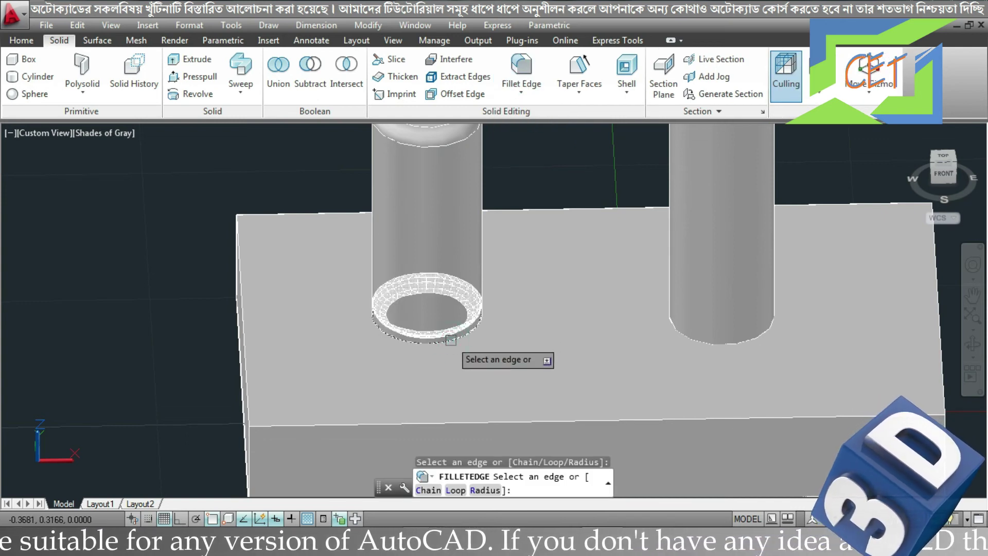
key(Return)
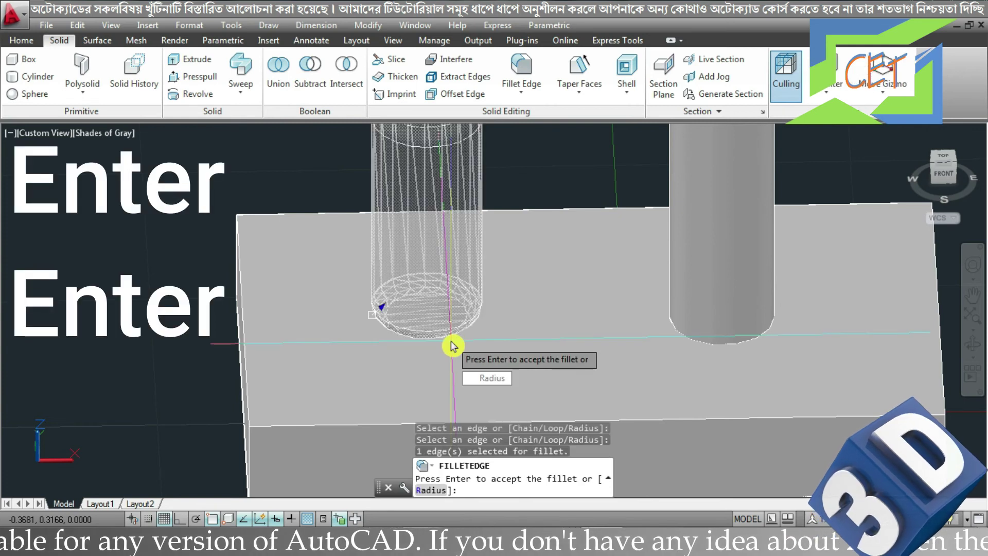
key(Return)
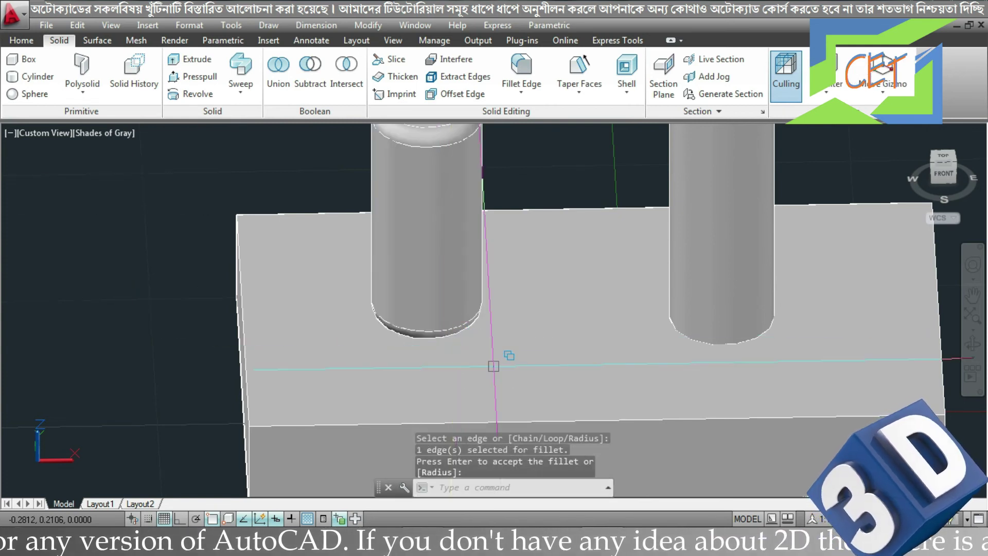
mouse_move(525, 376)
shift+middle_down()
mouse_move(513, 323)
mouse_move(514, 353)
shift+middle_up()
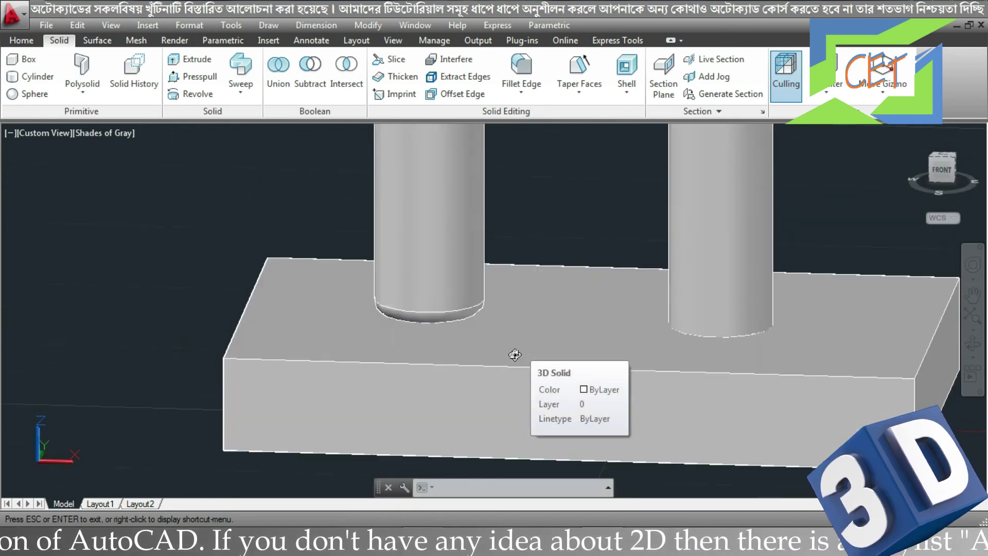
Chamfer the right cylinder's base edge where it meets the slab.
click(525, 96)
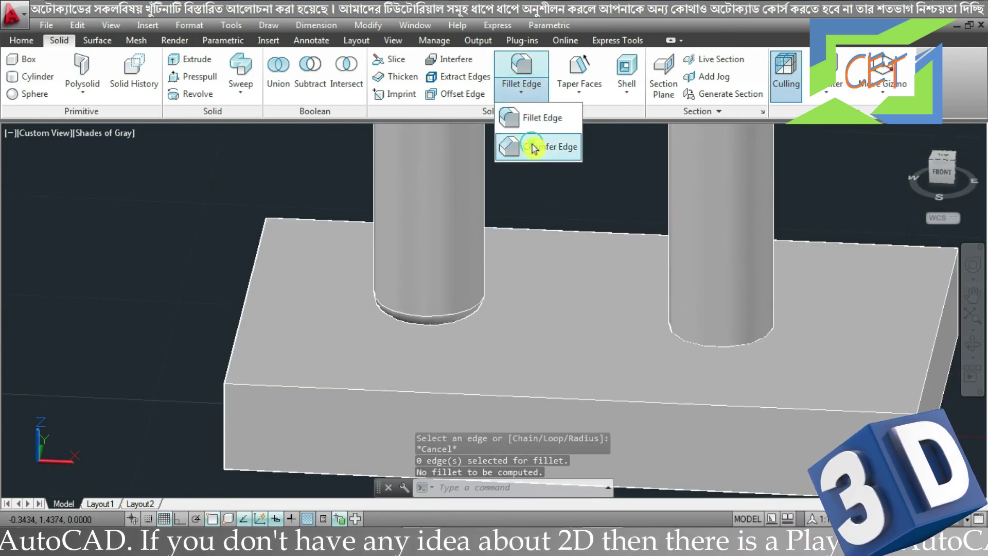
click(533, 148)
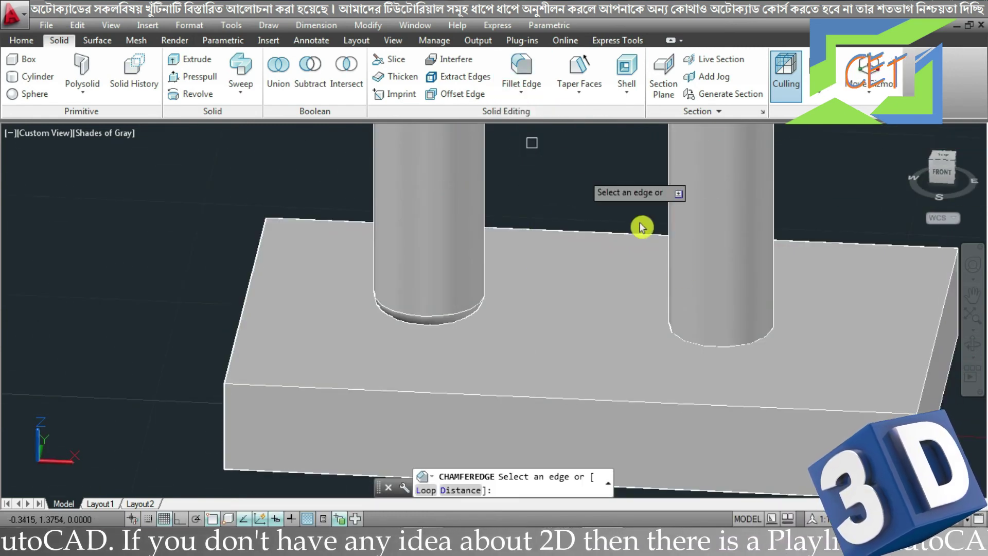
click(702, 345)
key(Return)
key(Return)
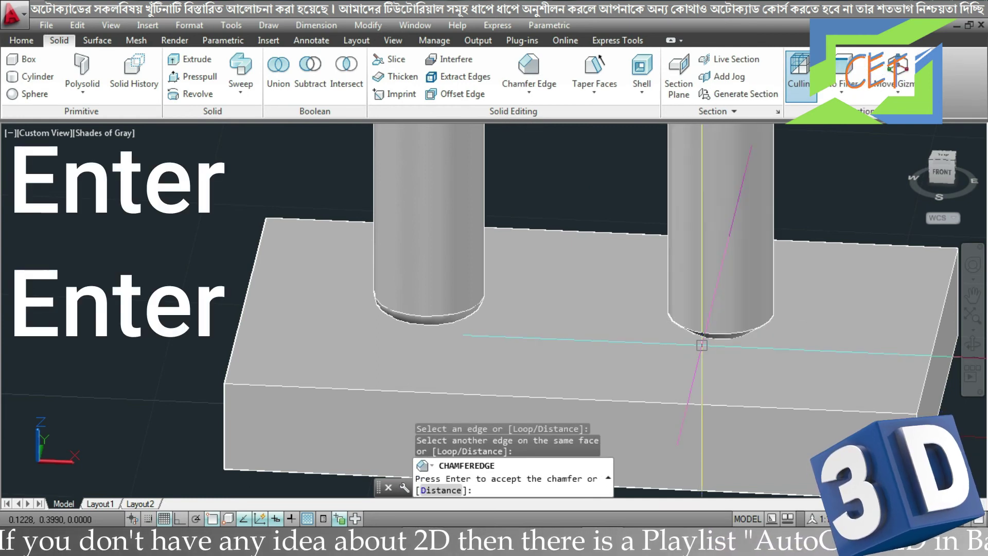
mouse_move(702, 346)
shift+middle_down()
mouse_move(683, 321)
mouse_move(695, 347)
mouse_move(730, 360)
mouse_move(742, 360)
mouse_move(737, 340)
shift+middle_up()
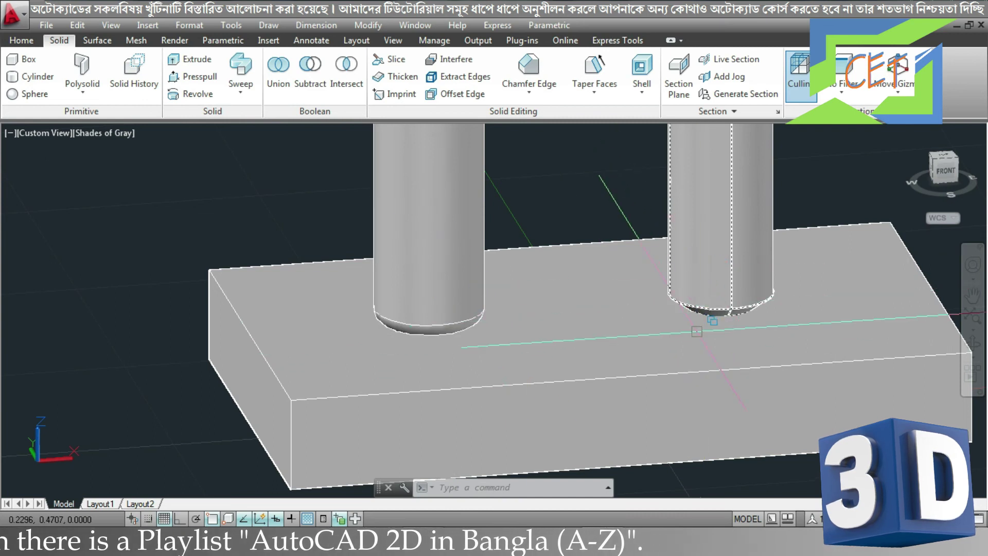
mouse_move(579, 301)
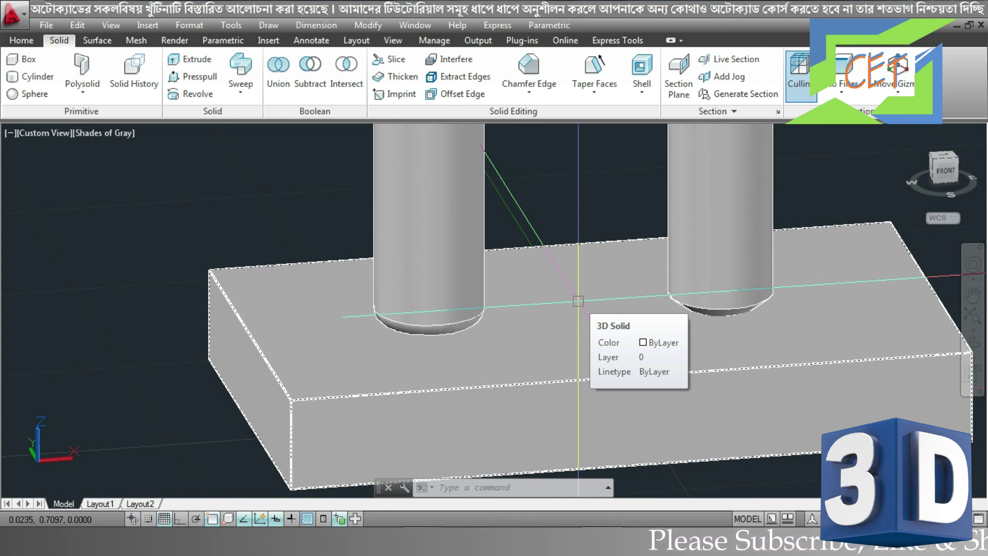
Undo three times to strip the chamfer and fillet from the cylinder bases.
key(ctrl+z)
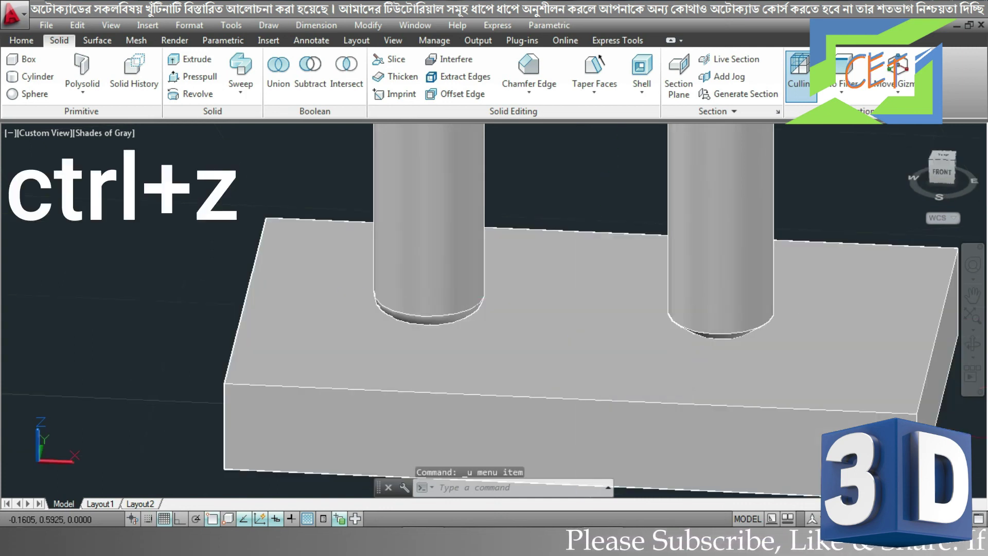
key(ctrl+z)
key(ctrl+z)
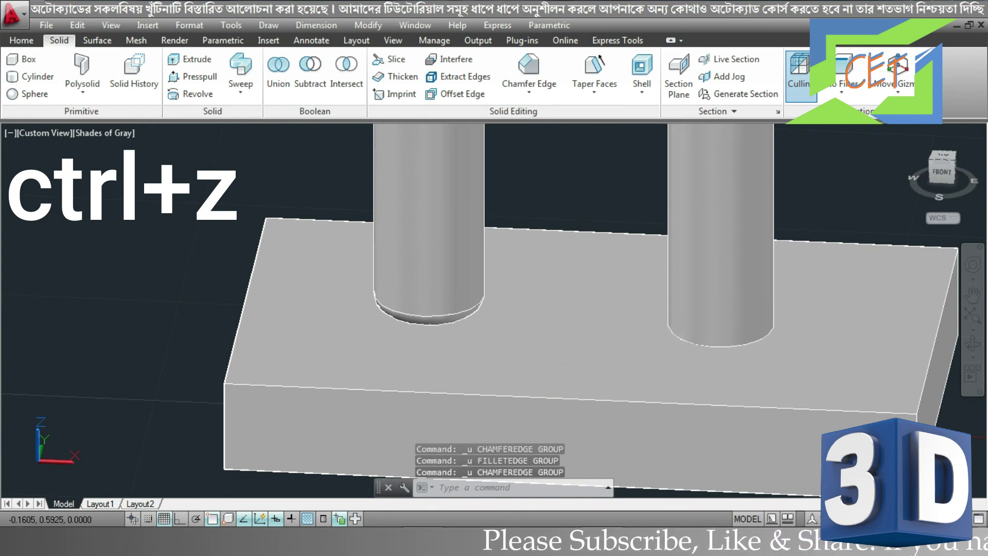
key(ctrl+z)
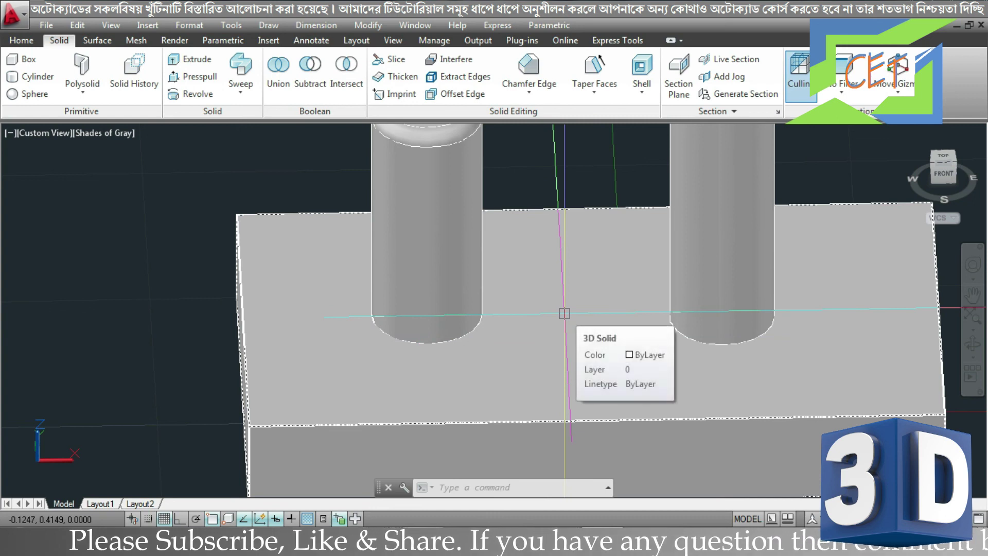
Run UNION on the slab and both cylinders, picking each through selection cycling.
text(uni)
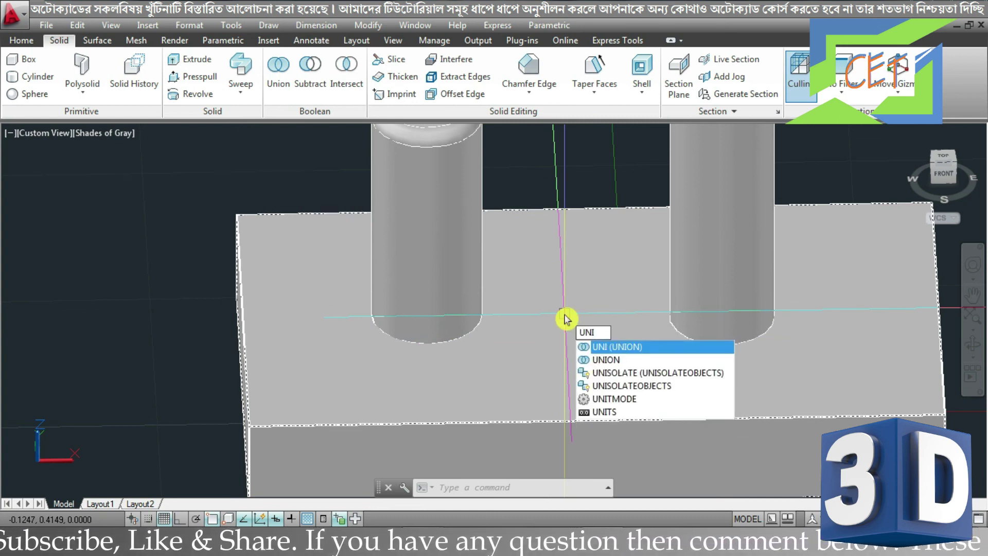
key(Return)
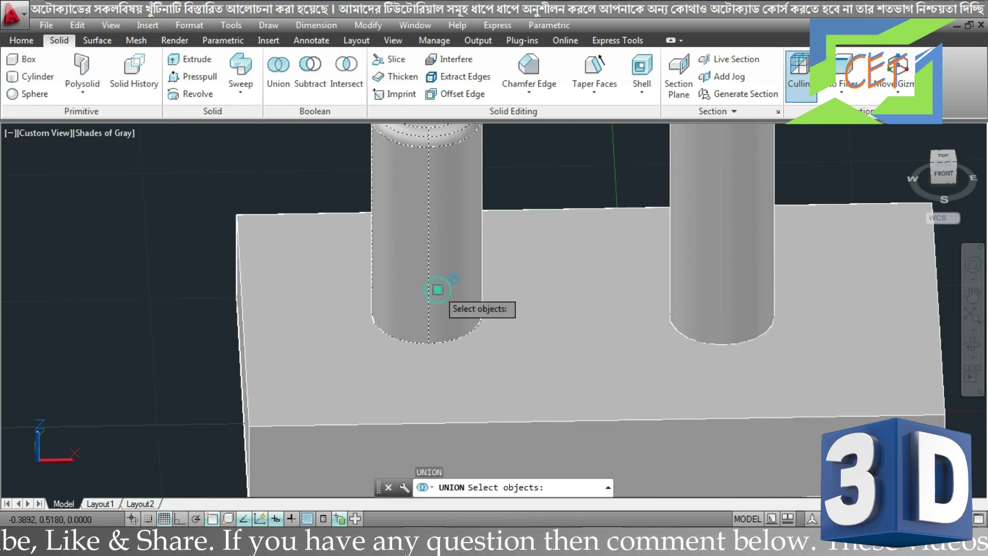
click(439, 289)
click(489, 339)
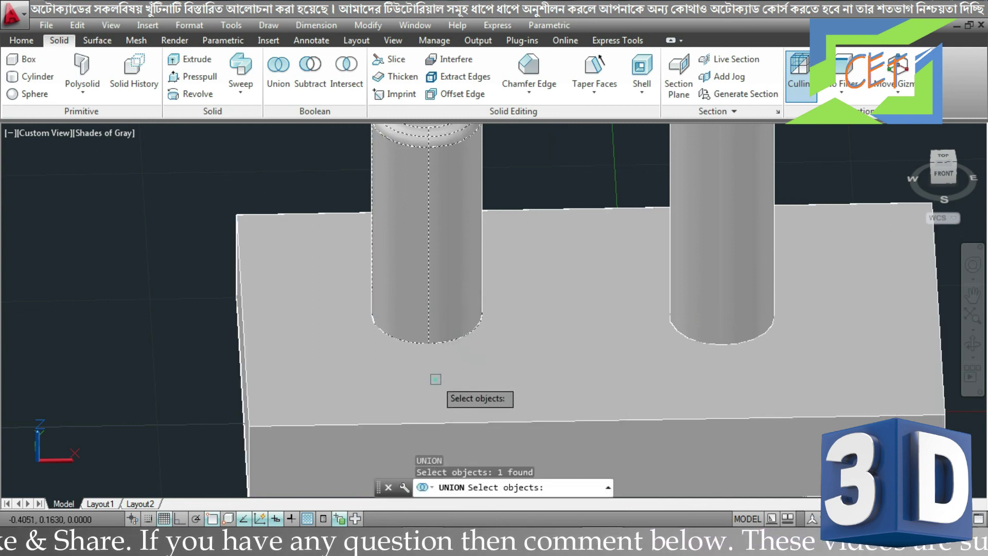
click(436, 380)
click(711, 298)
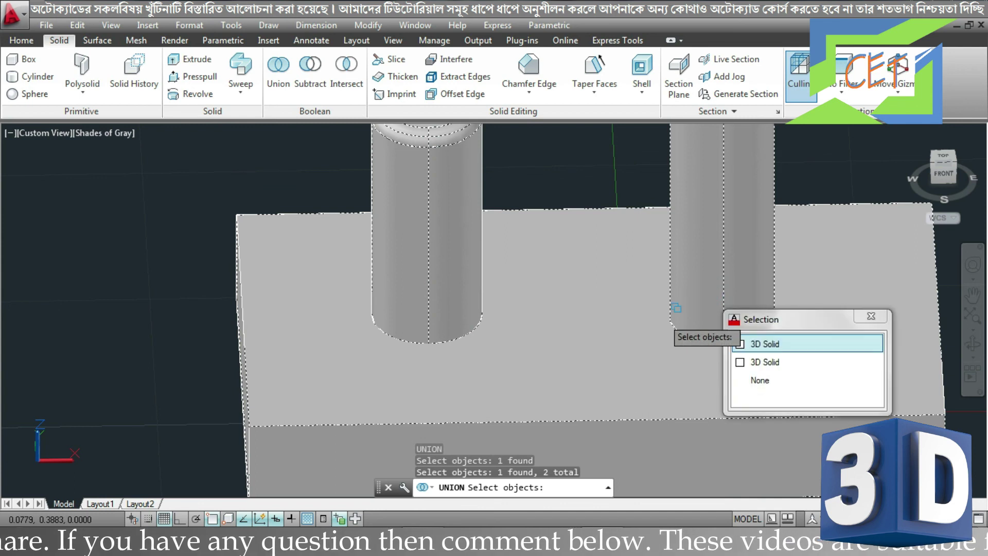
click(765, 346)
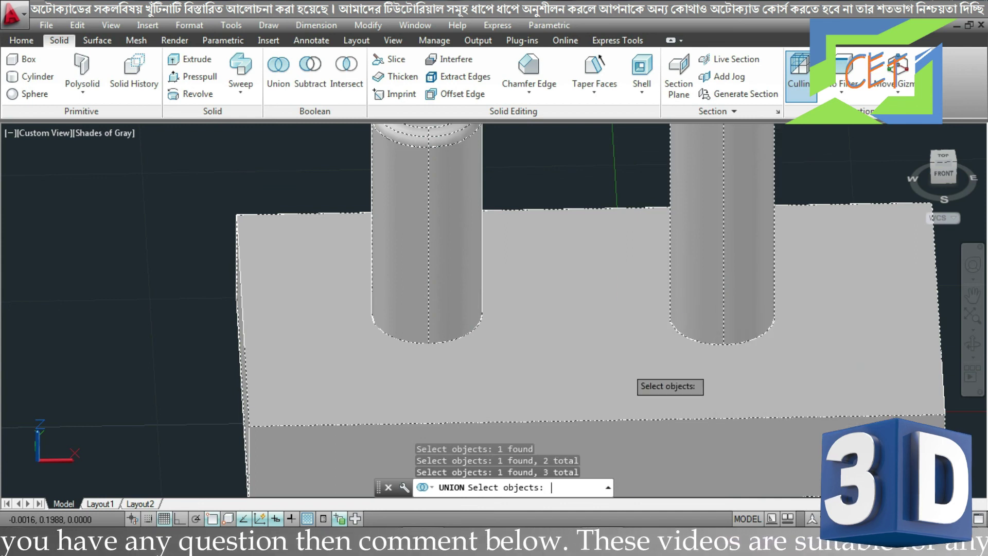
key(Return)
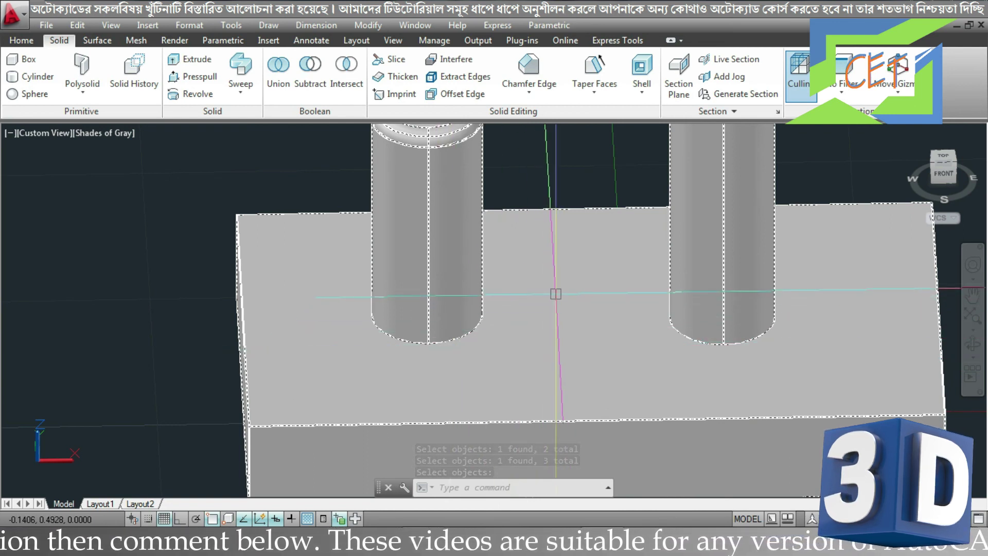
Fillet the left, round-topped cylinder's base edge into the slab, then view from behind.
key(Escape)
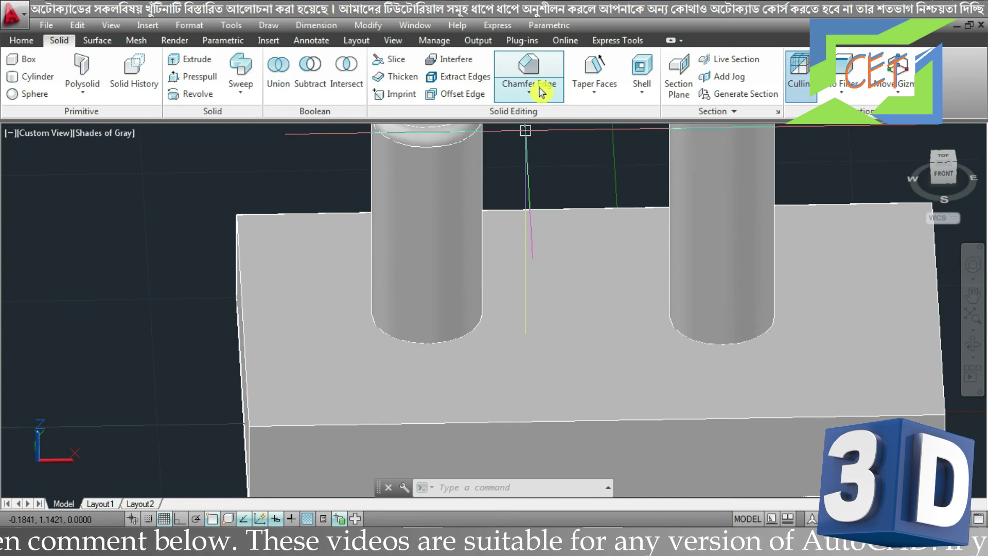
click(541, 93)
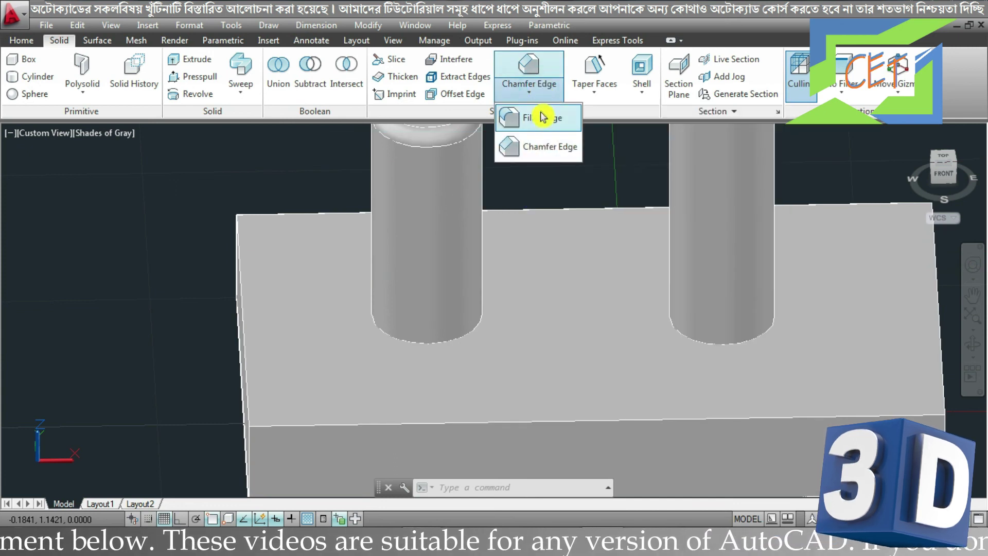
click(542, 117)
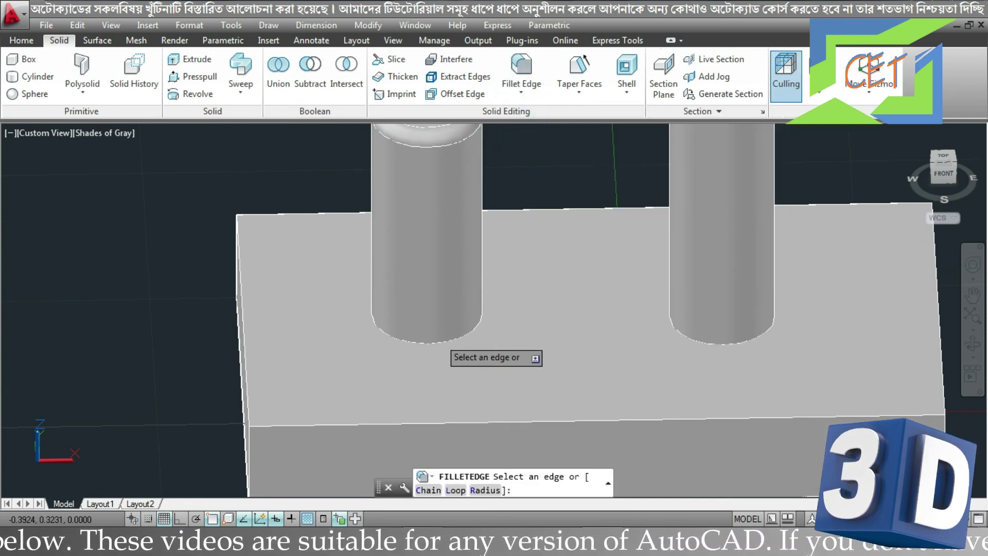
click(439, 340)
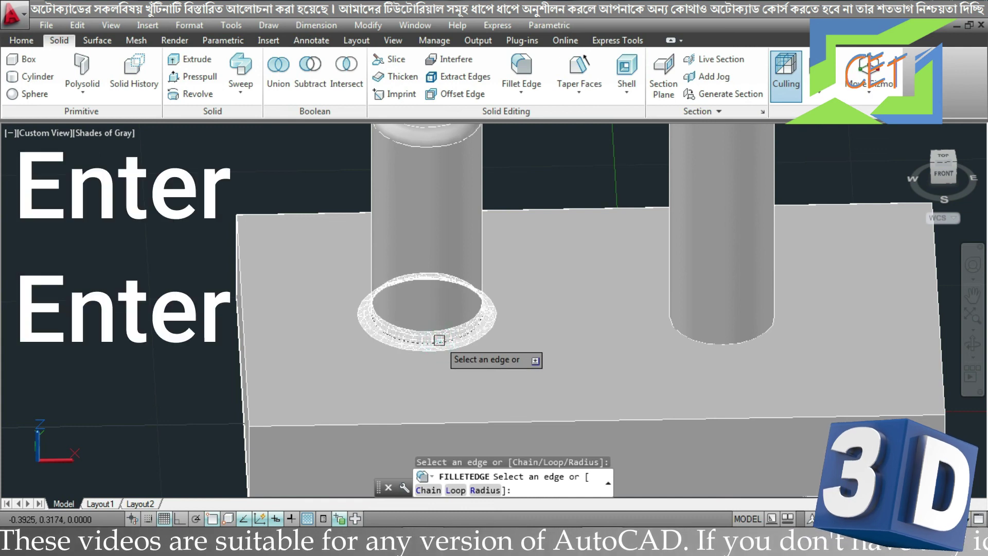
key(Return)
key(Return)
key(Return)
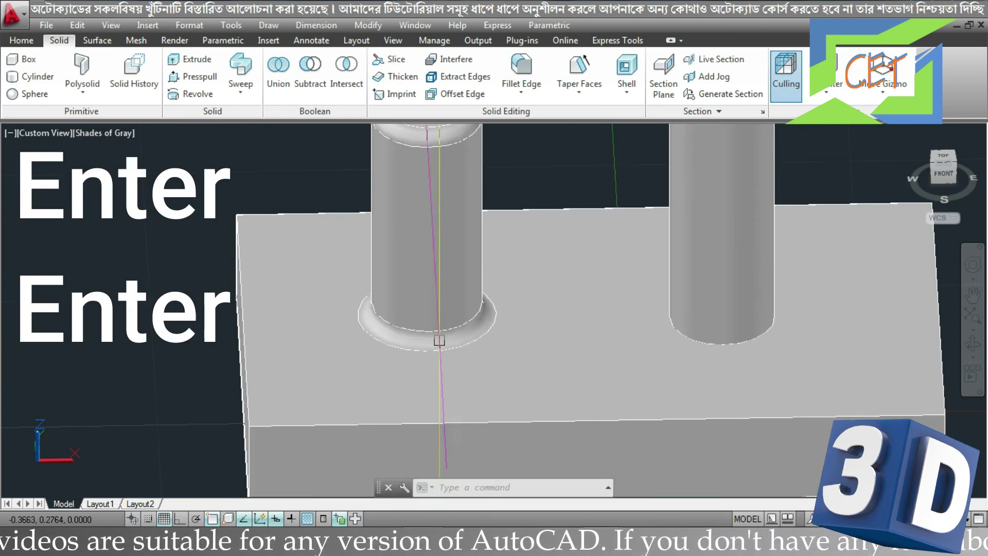
mouse_move(467, 357)
shift+middle_down()
mouse_move(496, 347)
mouse_move(511, 401)
mouse_move(619, 368)
mouse_move(765, 359)
shift+middle_up()
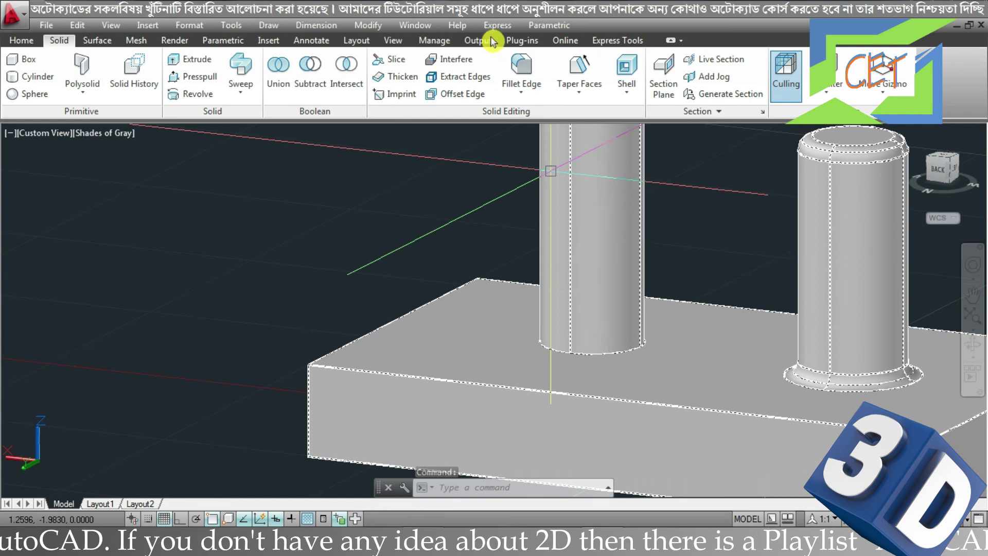
Chamfer the taller cylinder's base edge into the slab, then orbit to inspect both bases.
click(525, 97)
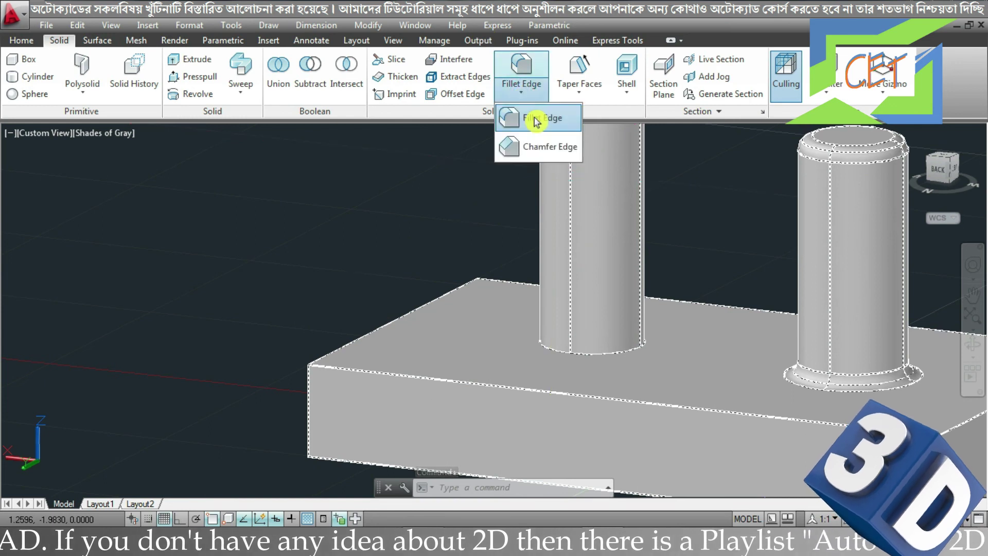
click(546, 144)
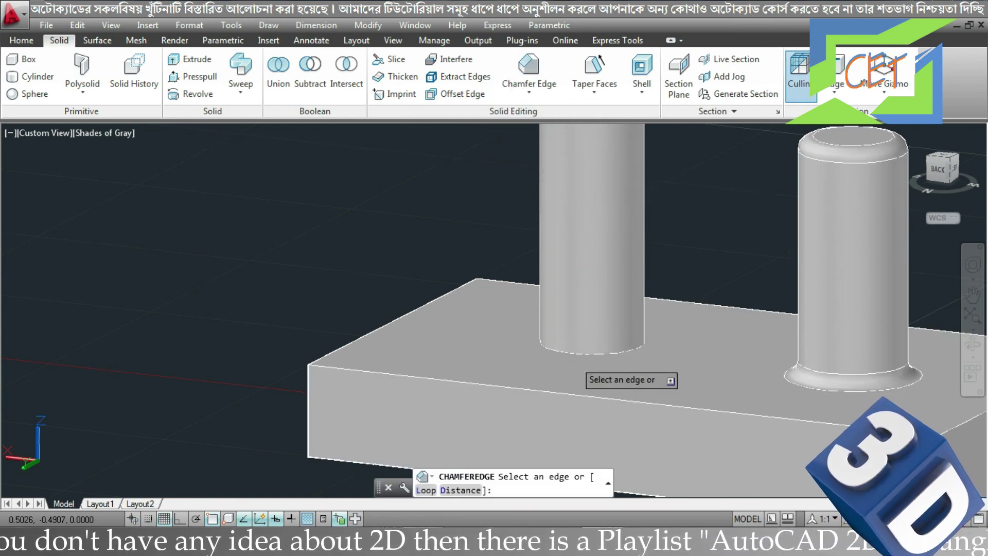
click(577, 354)
key(Return)
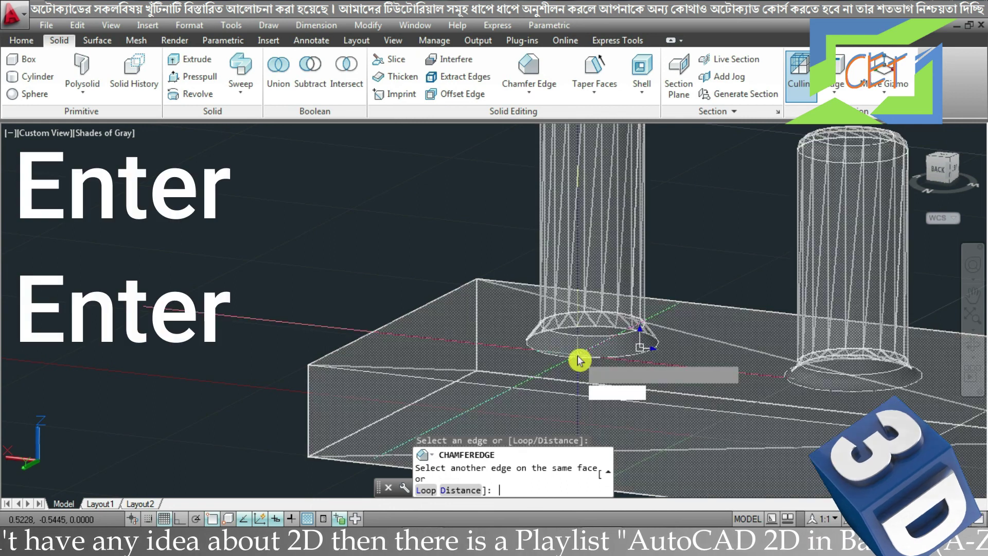
key(Return)
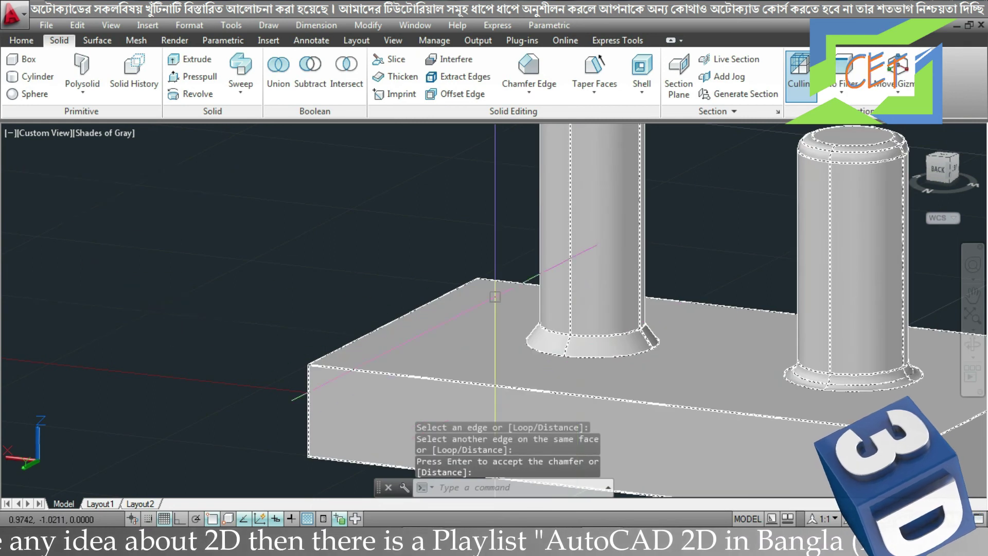
mouse_move(428, 270)
shift+middle_down()
mouse_move(420, 297)
mouse_move(414, 273)
mouse_move(395, 269)
mouse_move(466, 299)
mouse_move(318, 178)
shift+middle_up()
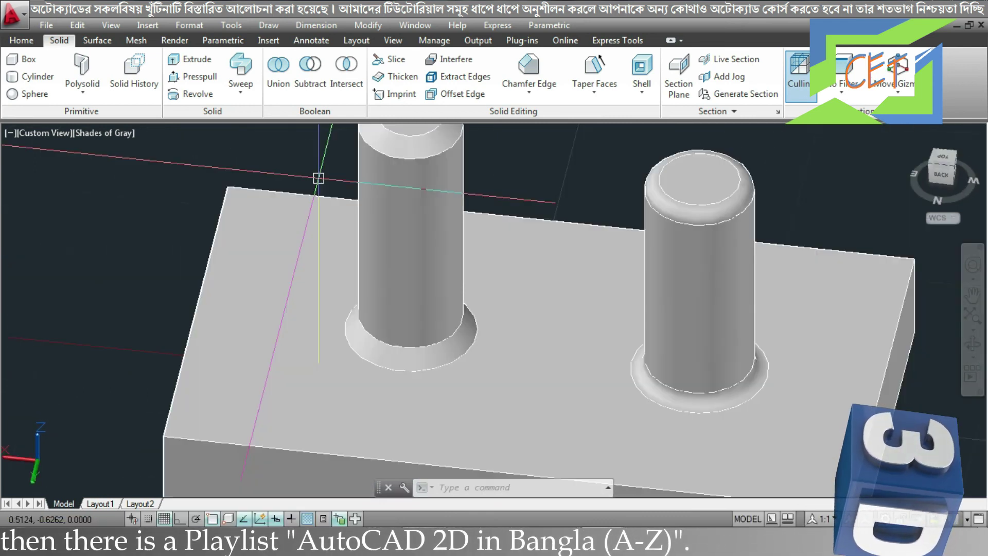